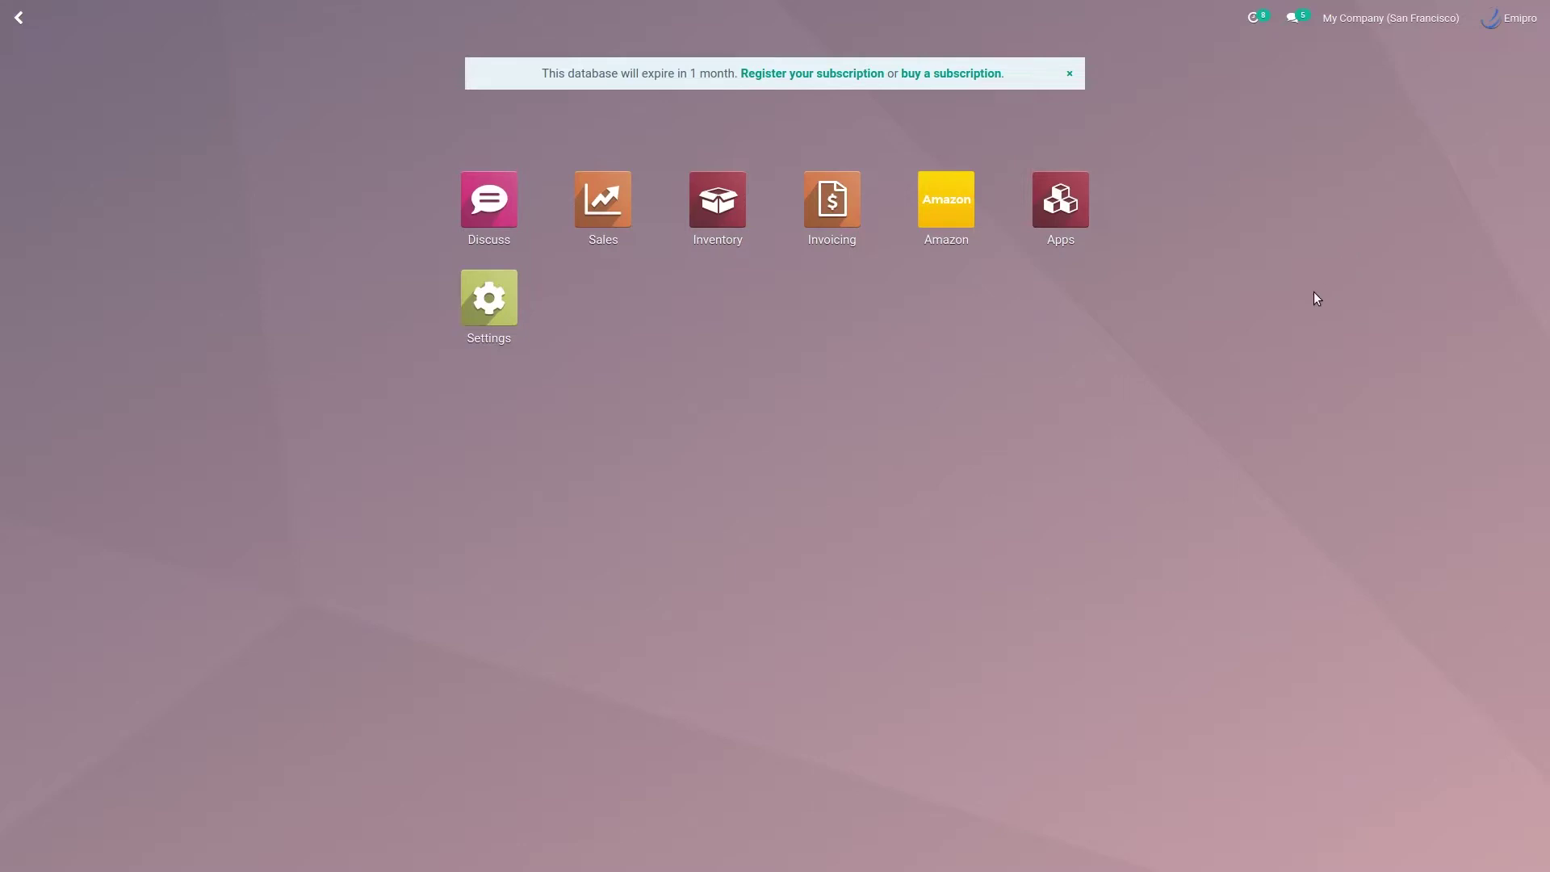
Step: Open the Amazon app's Configuration > Settings and pick the US seller in Select Seller
left_click(947, 217)
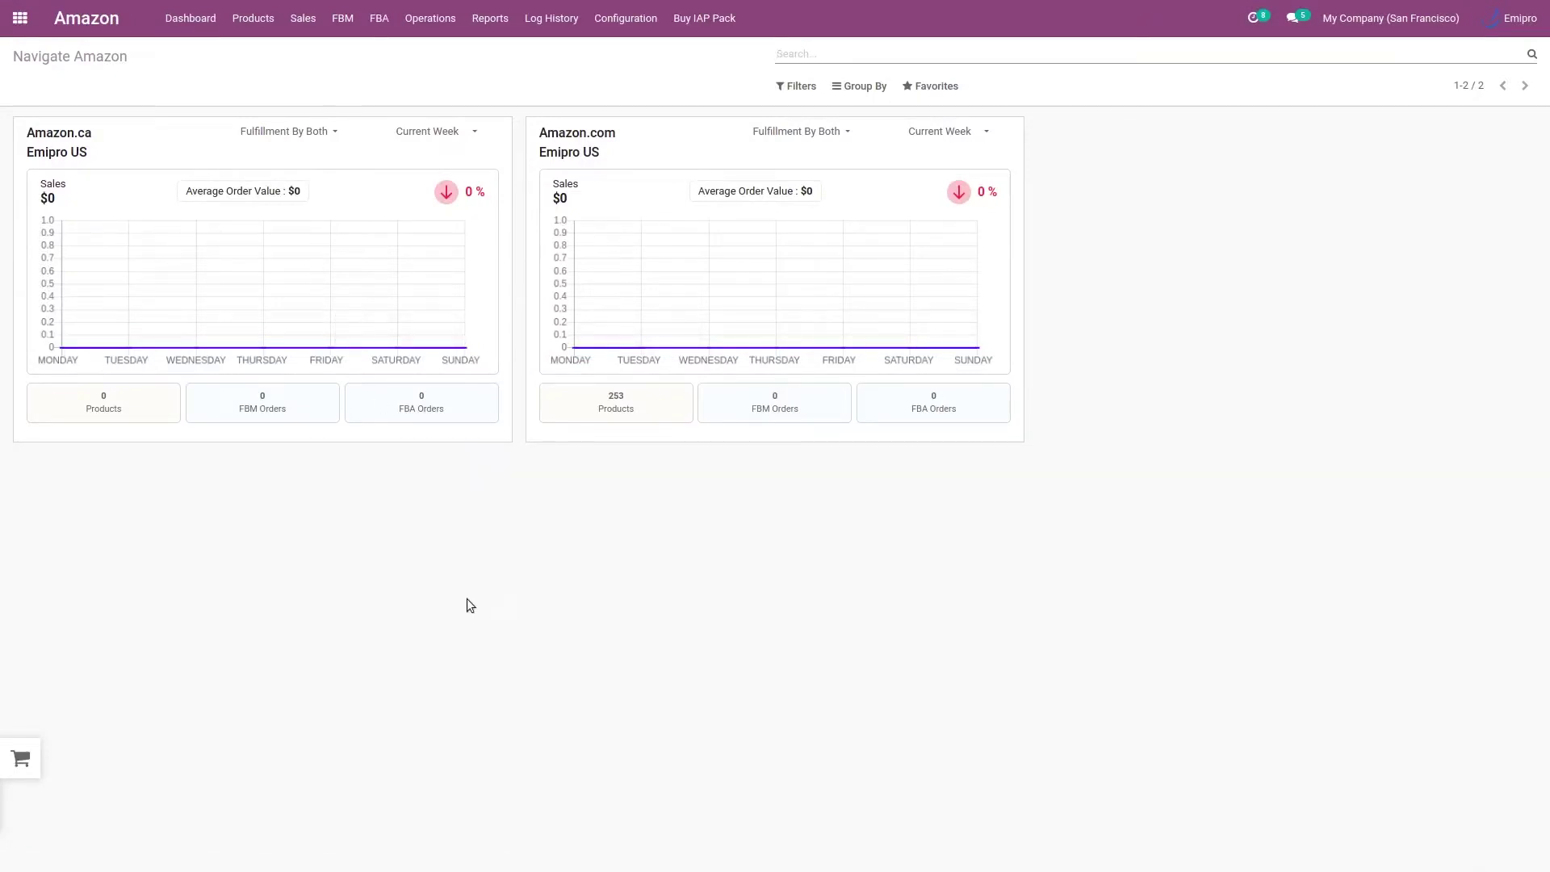
left_click(622, 28)
left_click(634, 54)
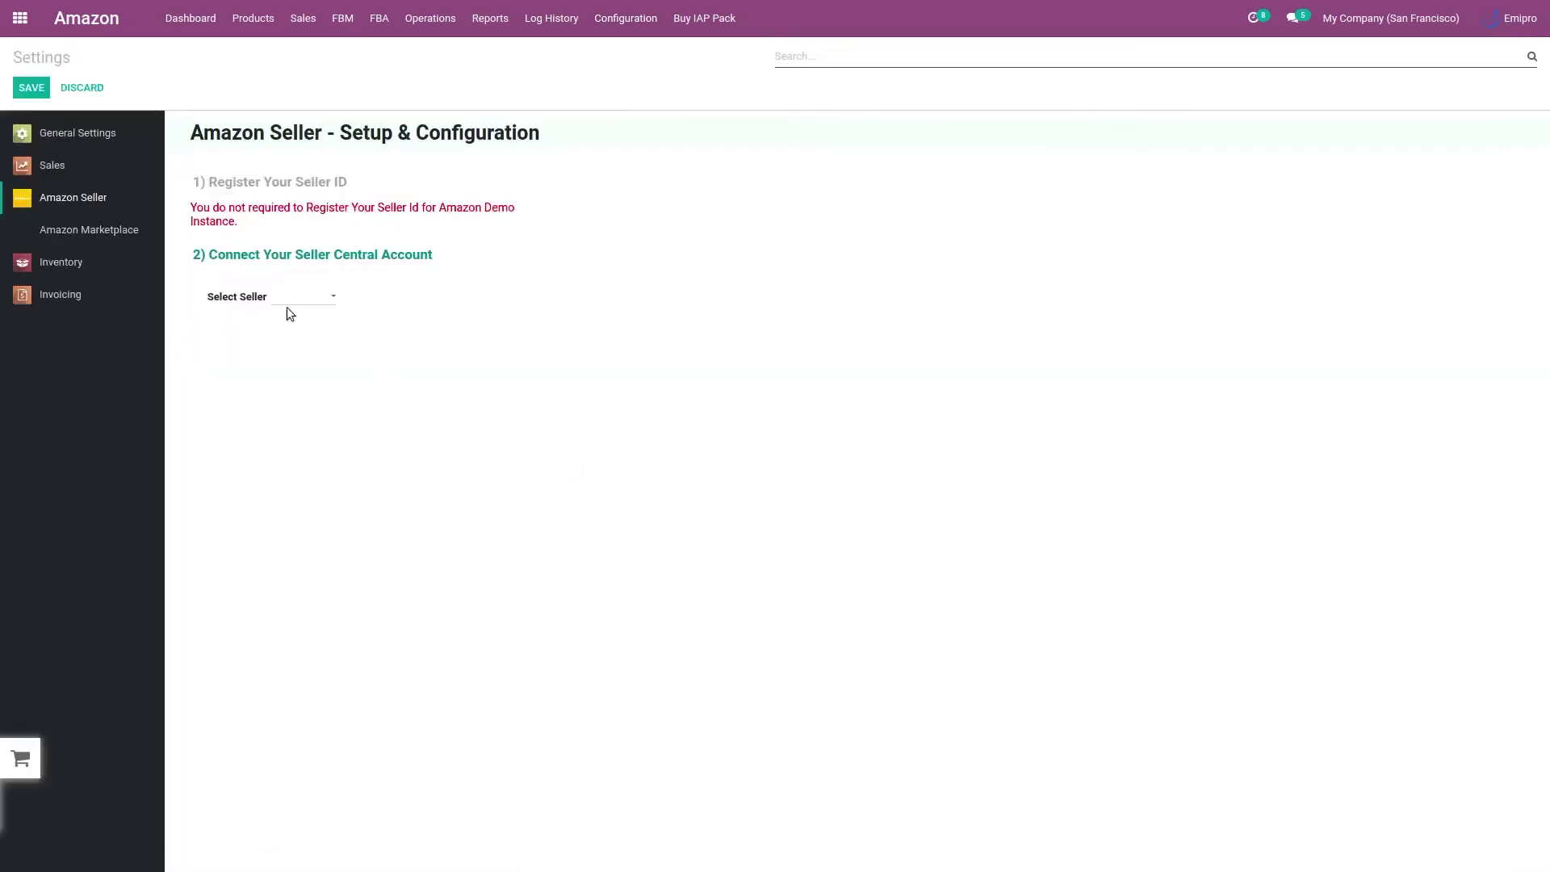
left_click(292, 299)
left_click(311, 324)
scroll(719, 648, "down", 3)
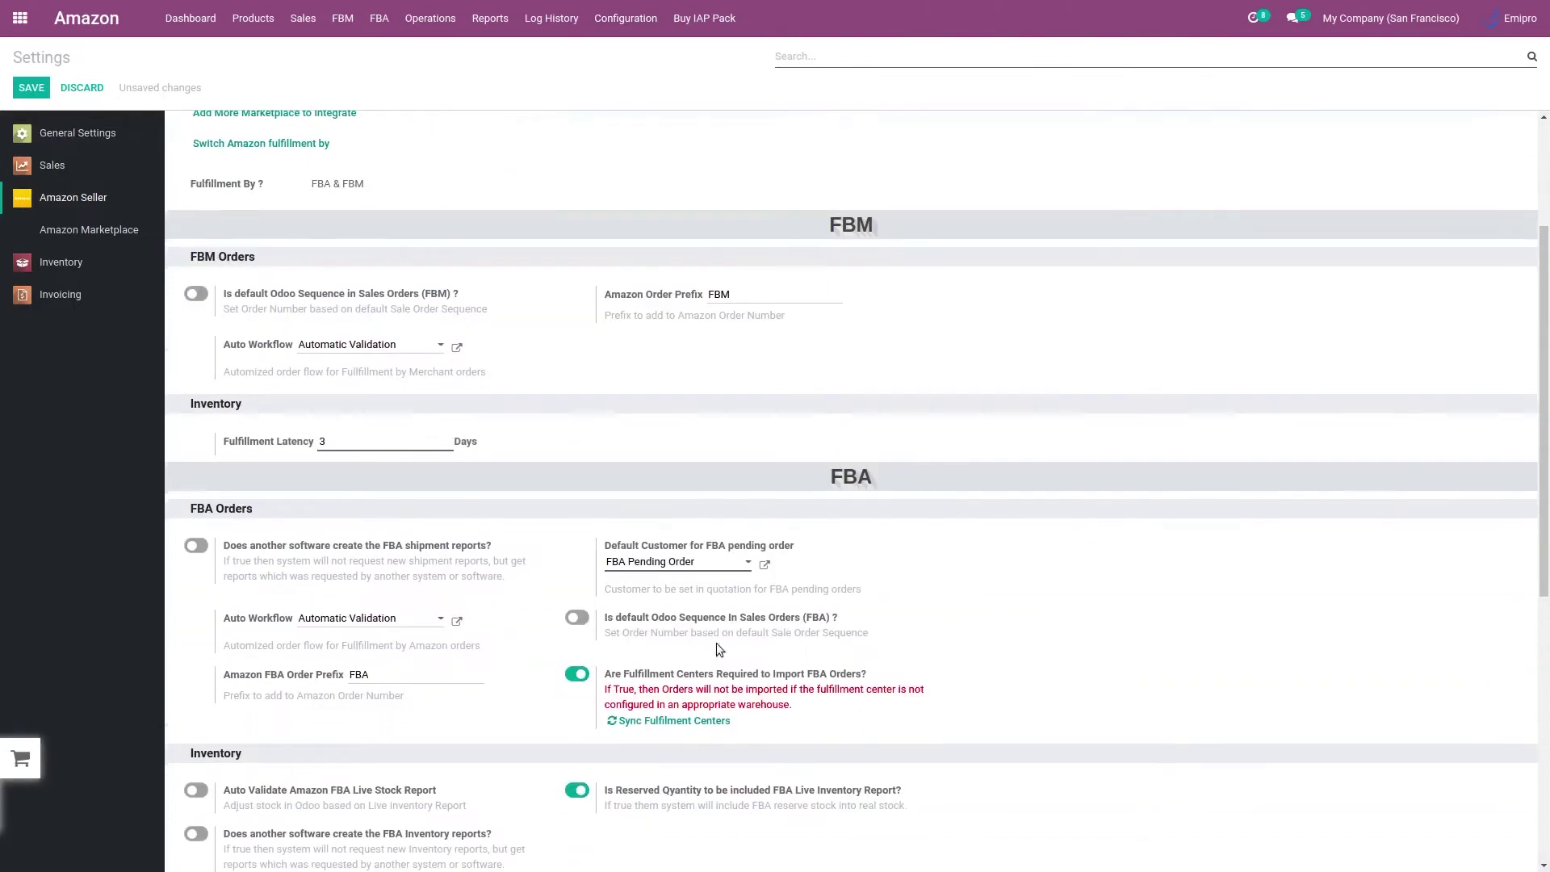
scroll(689, 595, "down", 3)
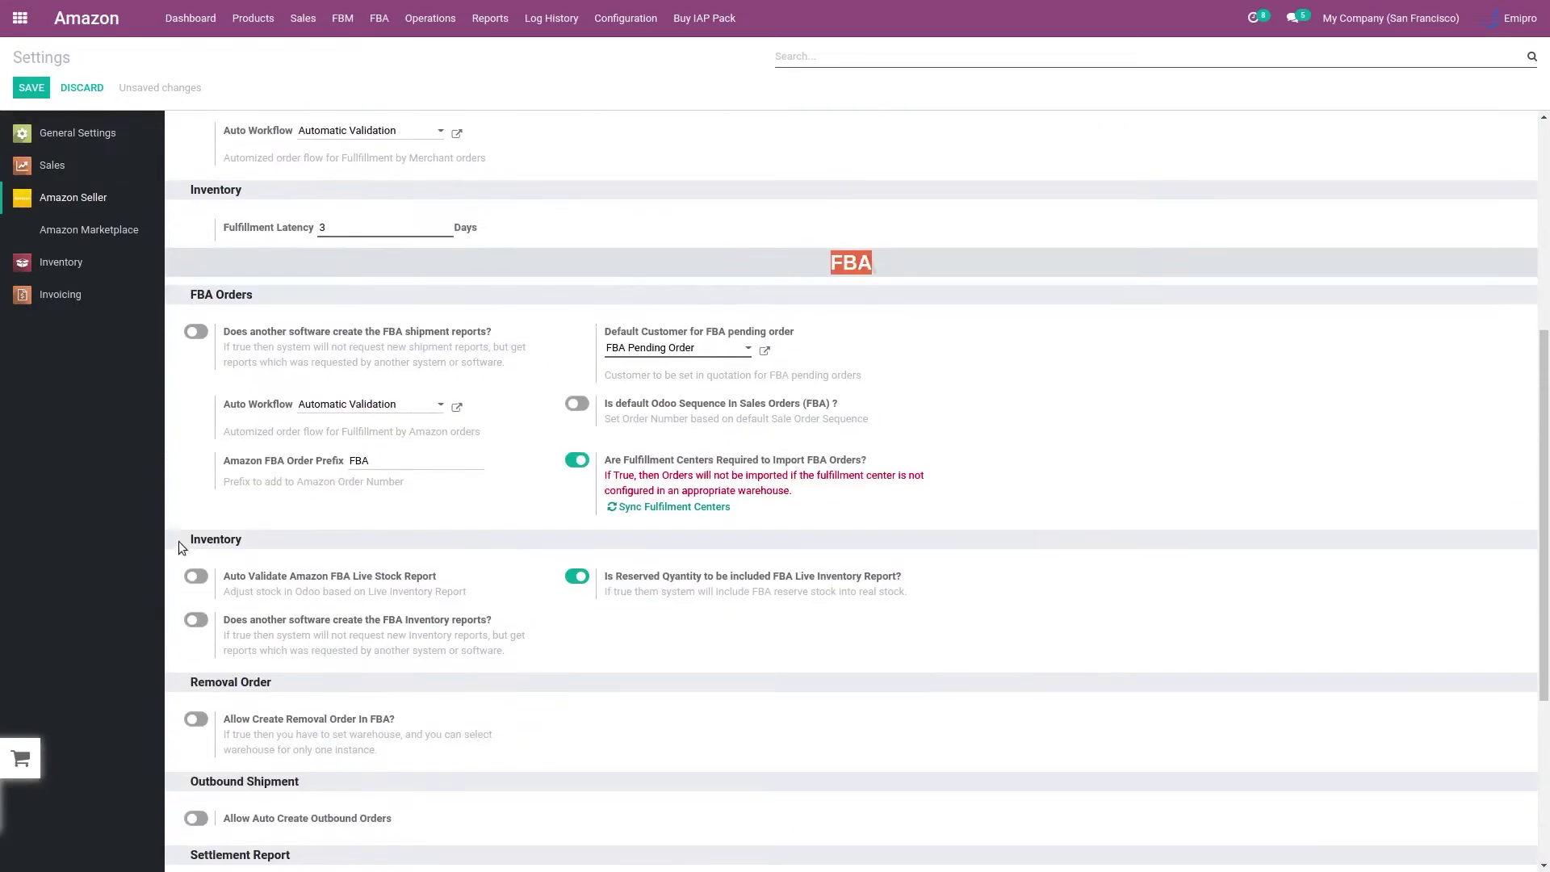
left_click_drag(178, 542, 277, 542)
scroll(775, 656, "down", 3)
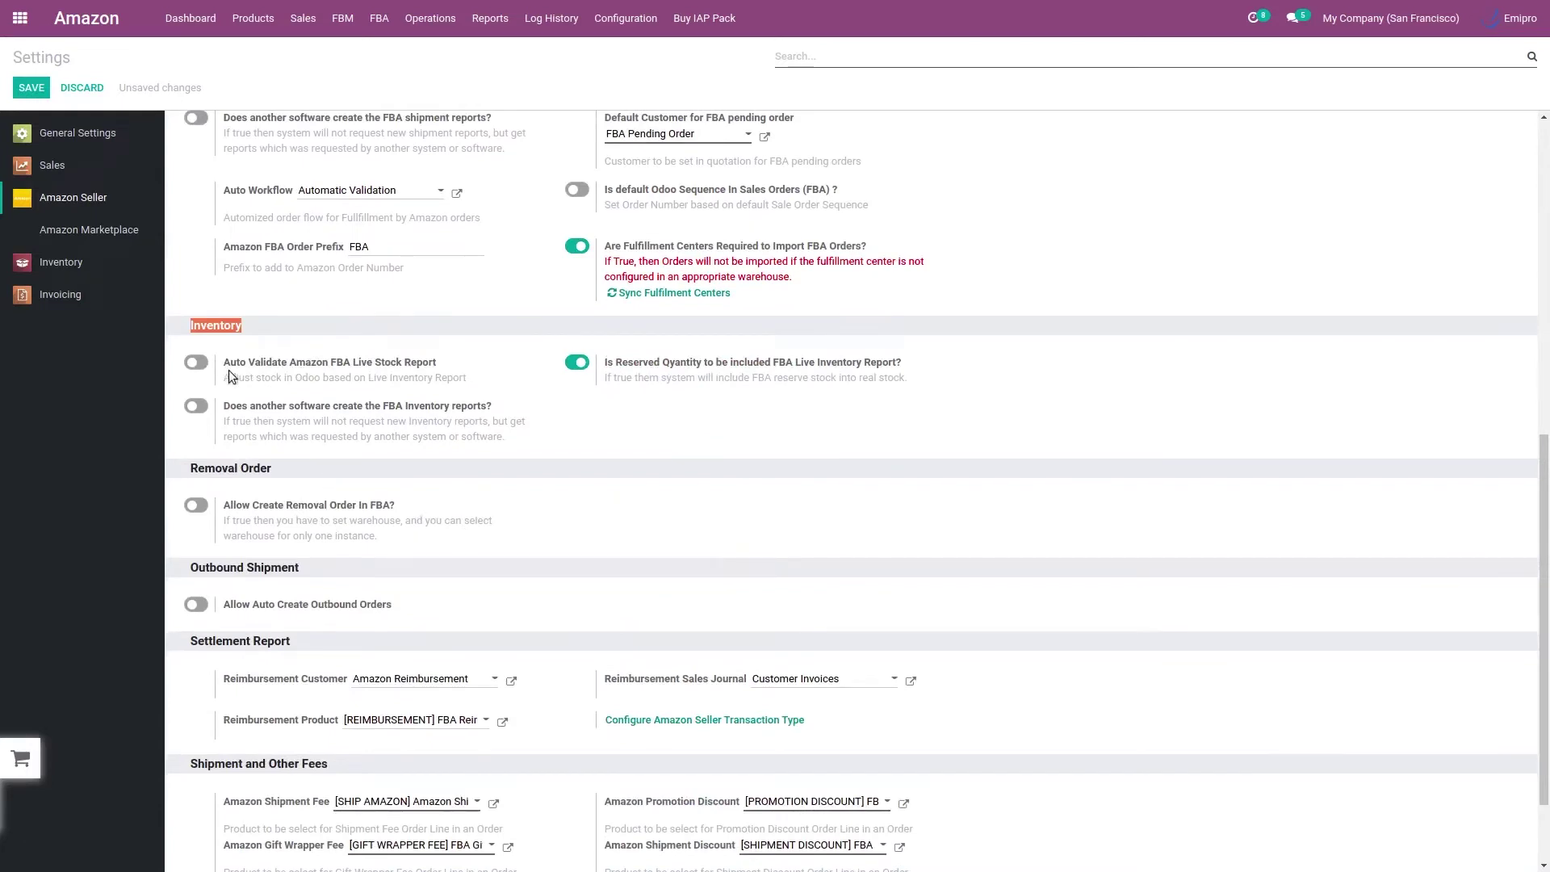
mouse_move(227, 369)
mouse_move(339, 362)
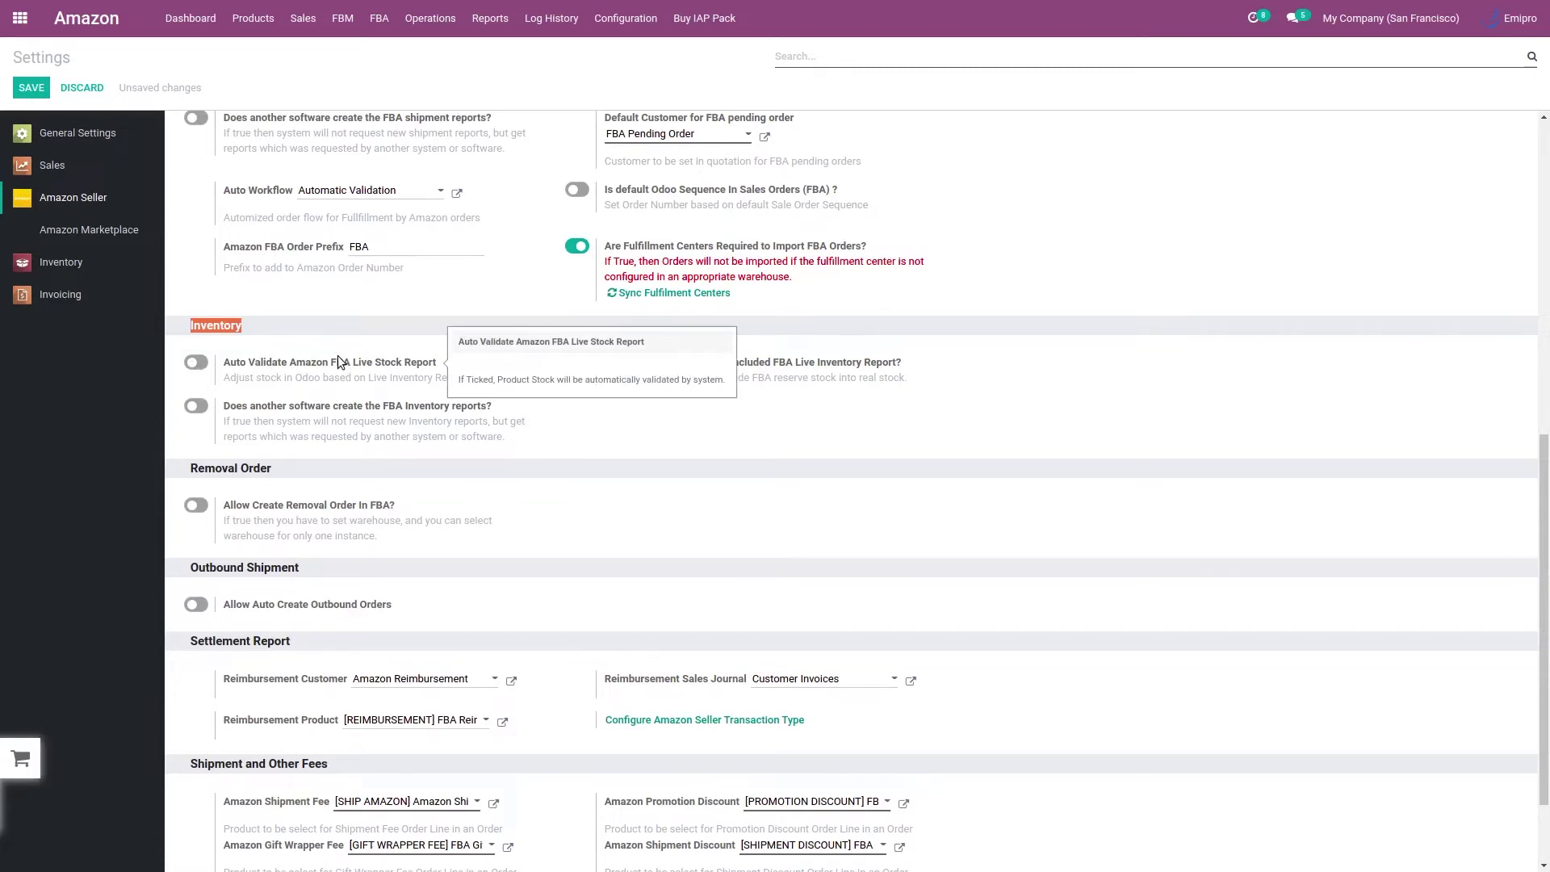
Step: Review the FBA Inventory options, leaving the other-software FBA inventory reports option switched off
left_click(577, 362)
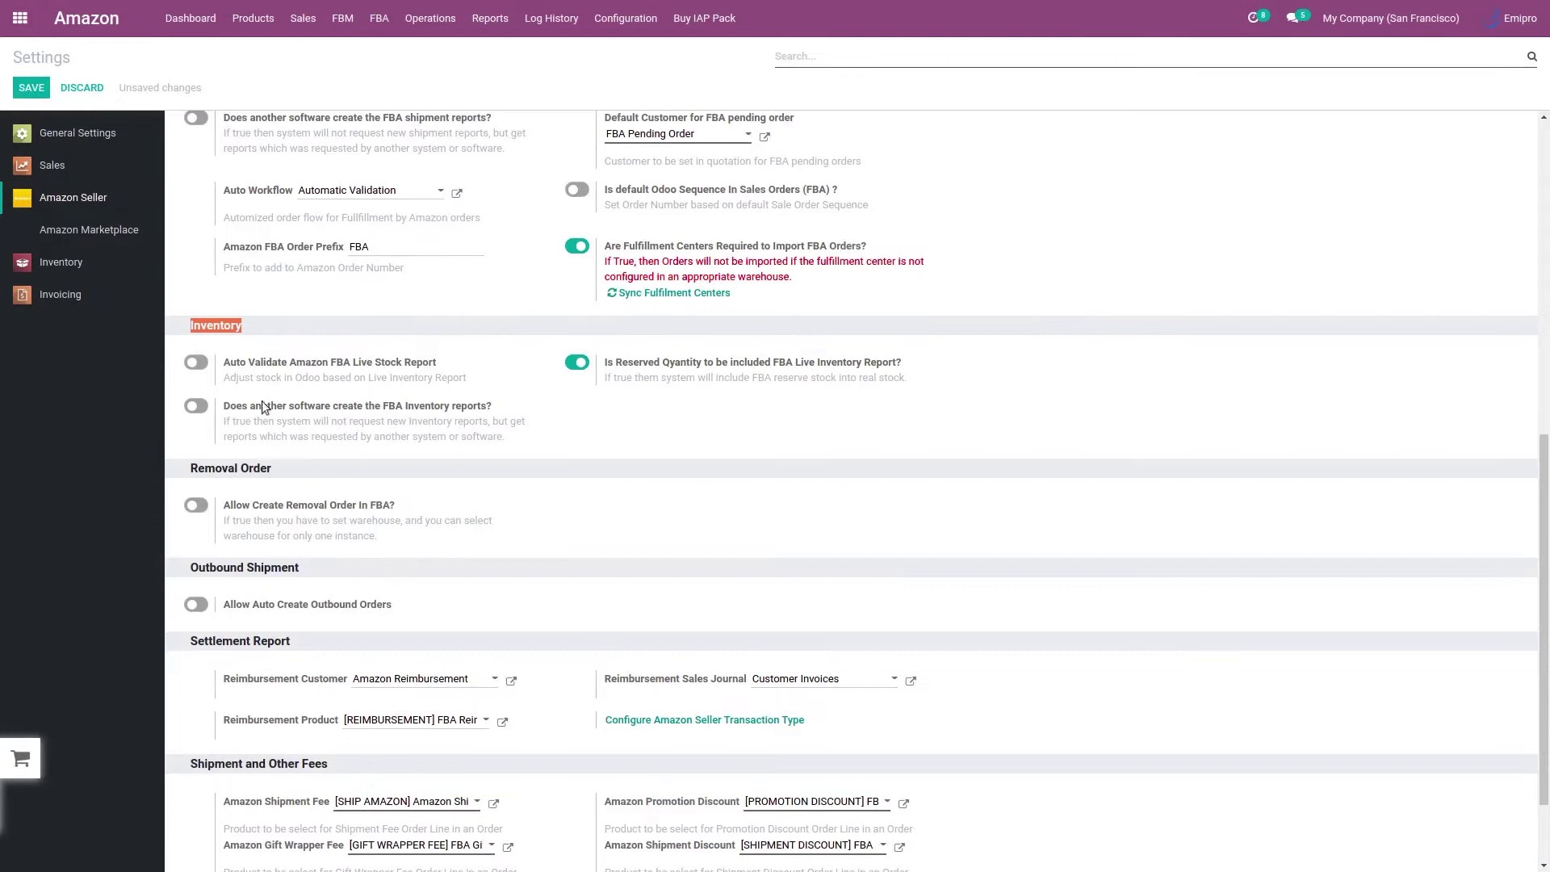
left_click_drag(236, 406, 492, 405)
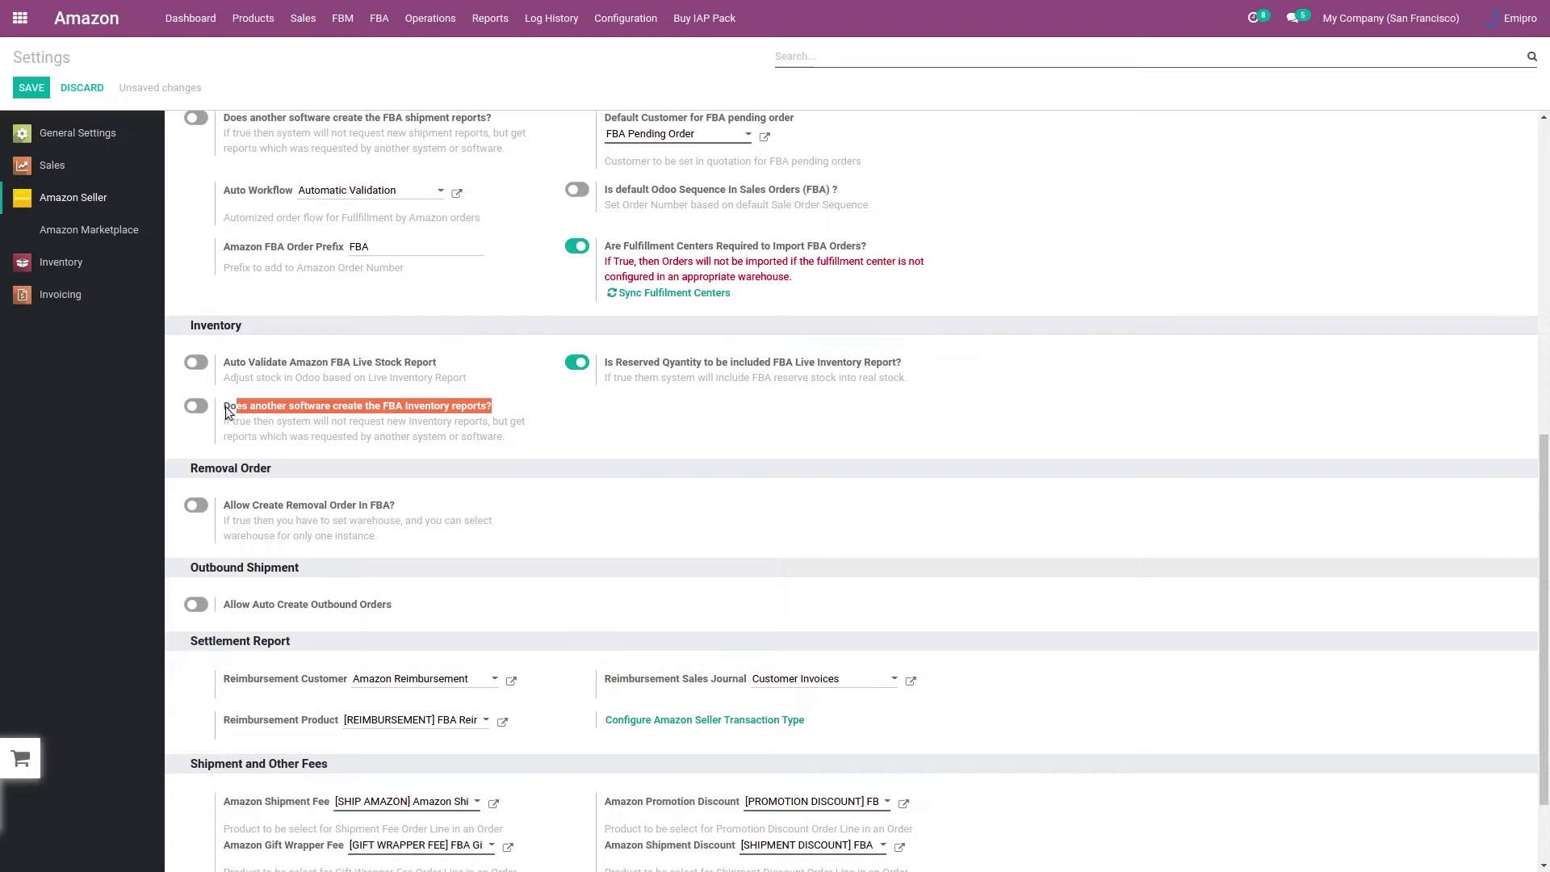
left_click(312, 434)
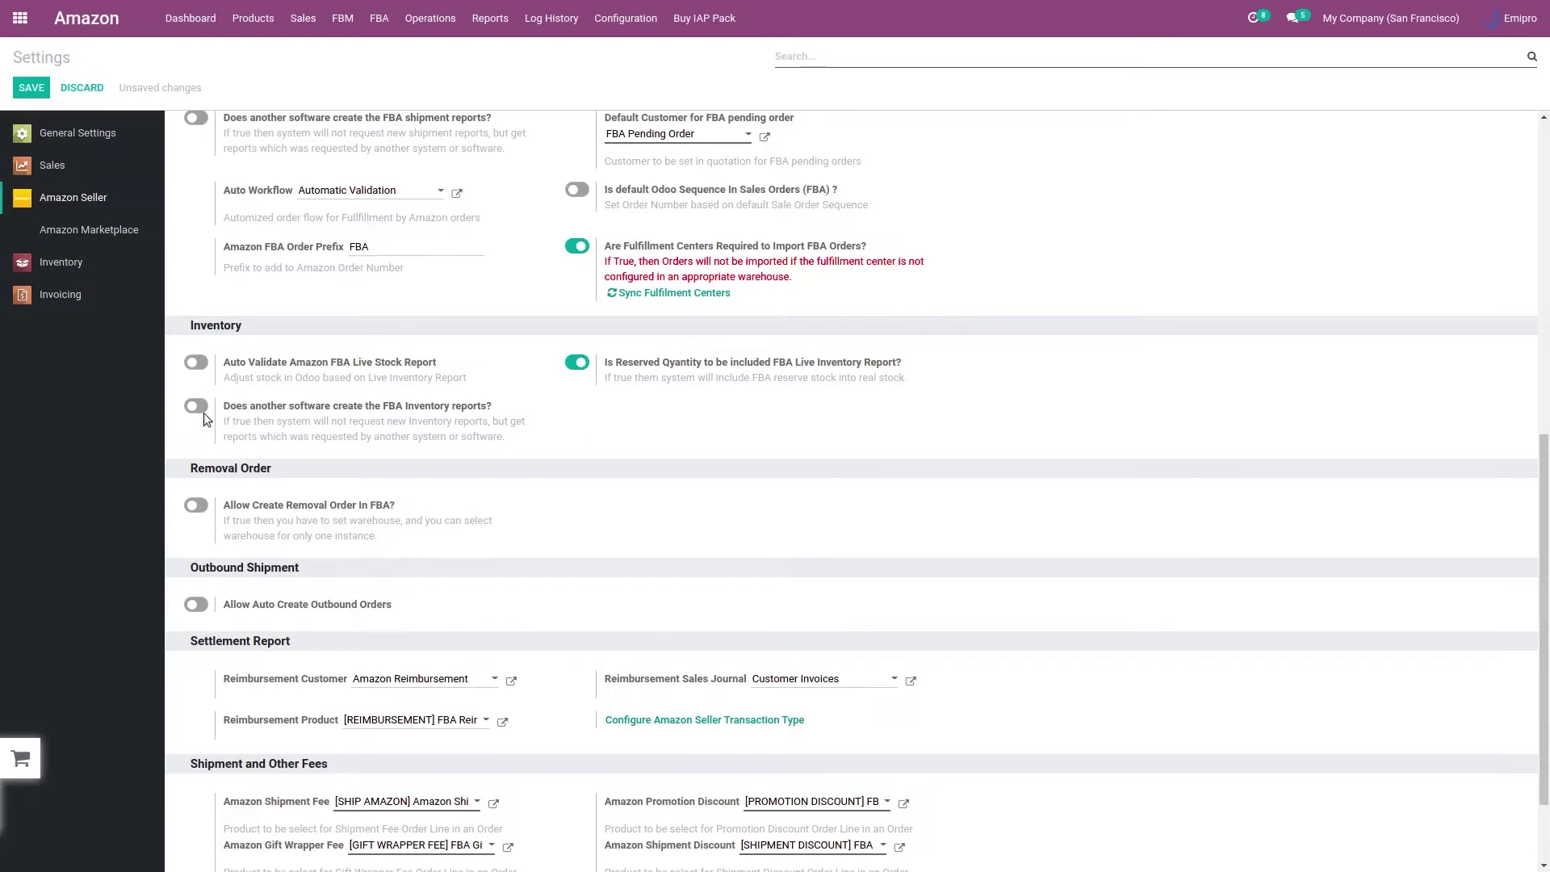
left_click_drag(230, 406, 502, 409)
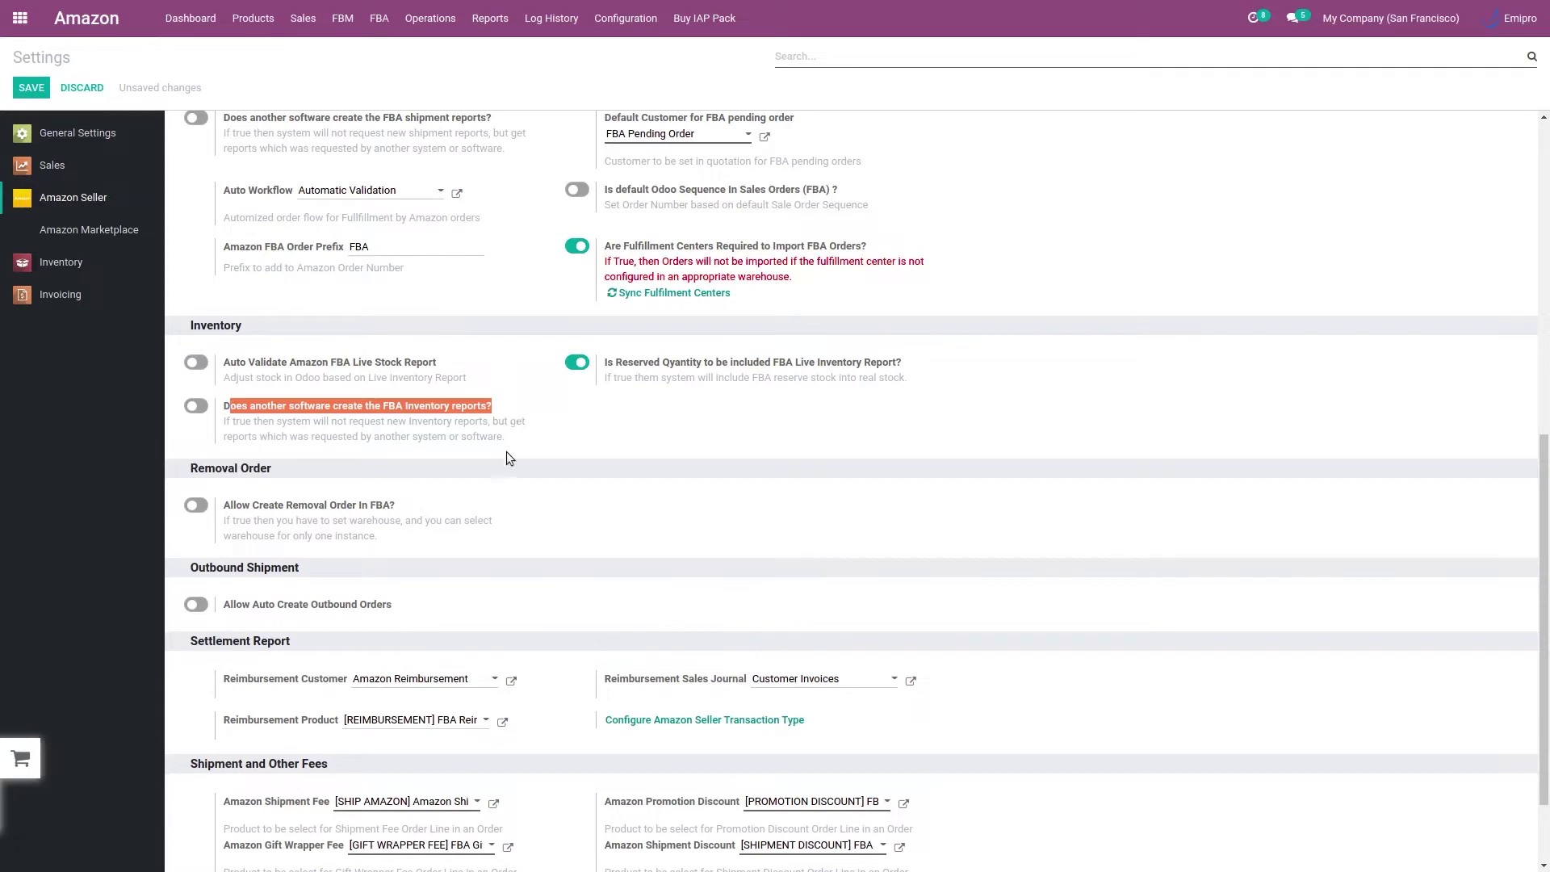
Step: Select the Amazon.com marketplace and check its FBA Warehouse, set to FBA Amazon.com
left_click(95, 231)
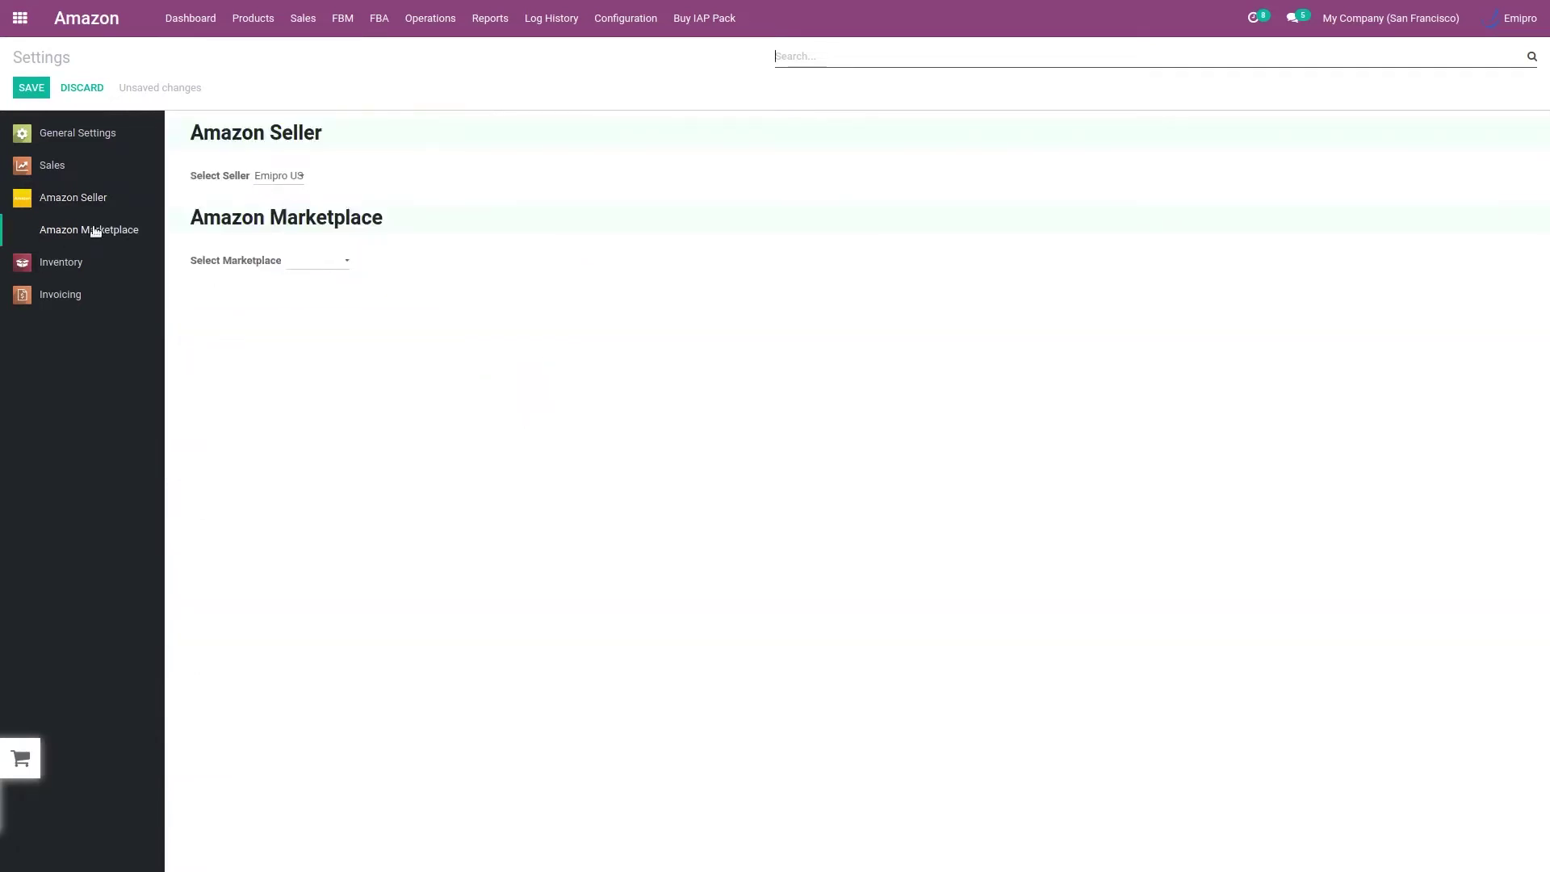
left_click(335, 261)
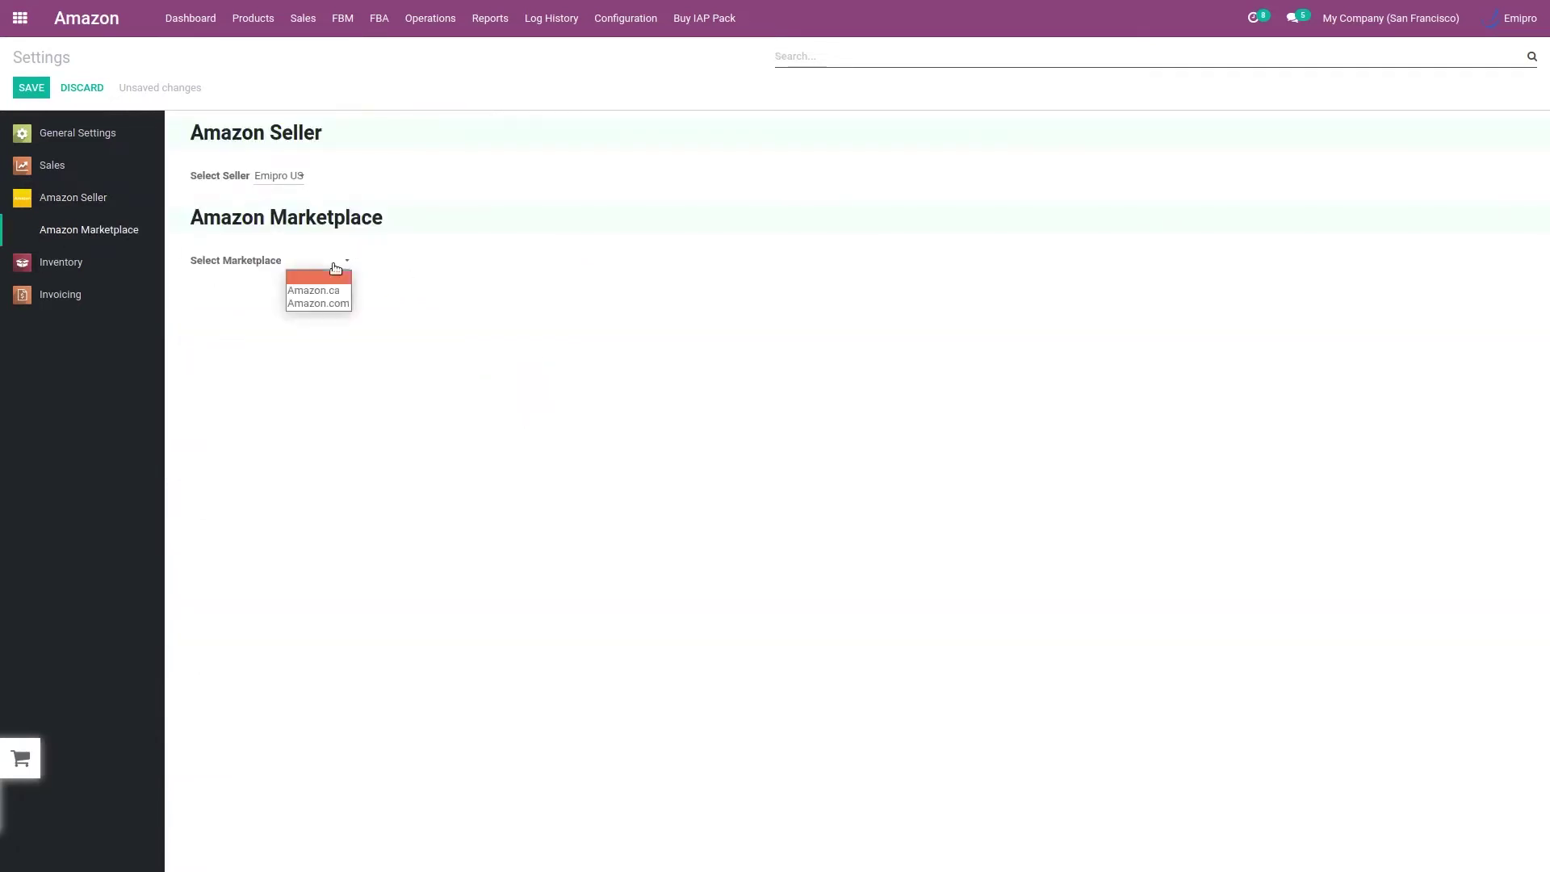
left_click(333, 304)
scroll(895, 719, "down", 1)
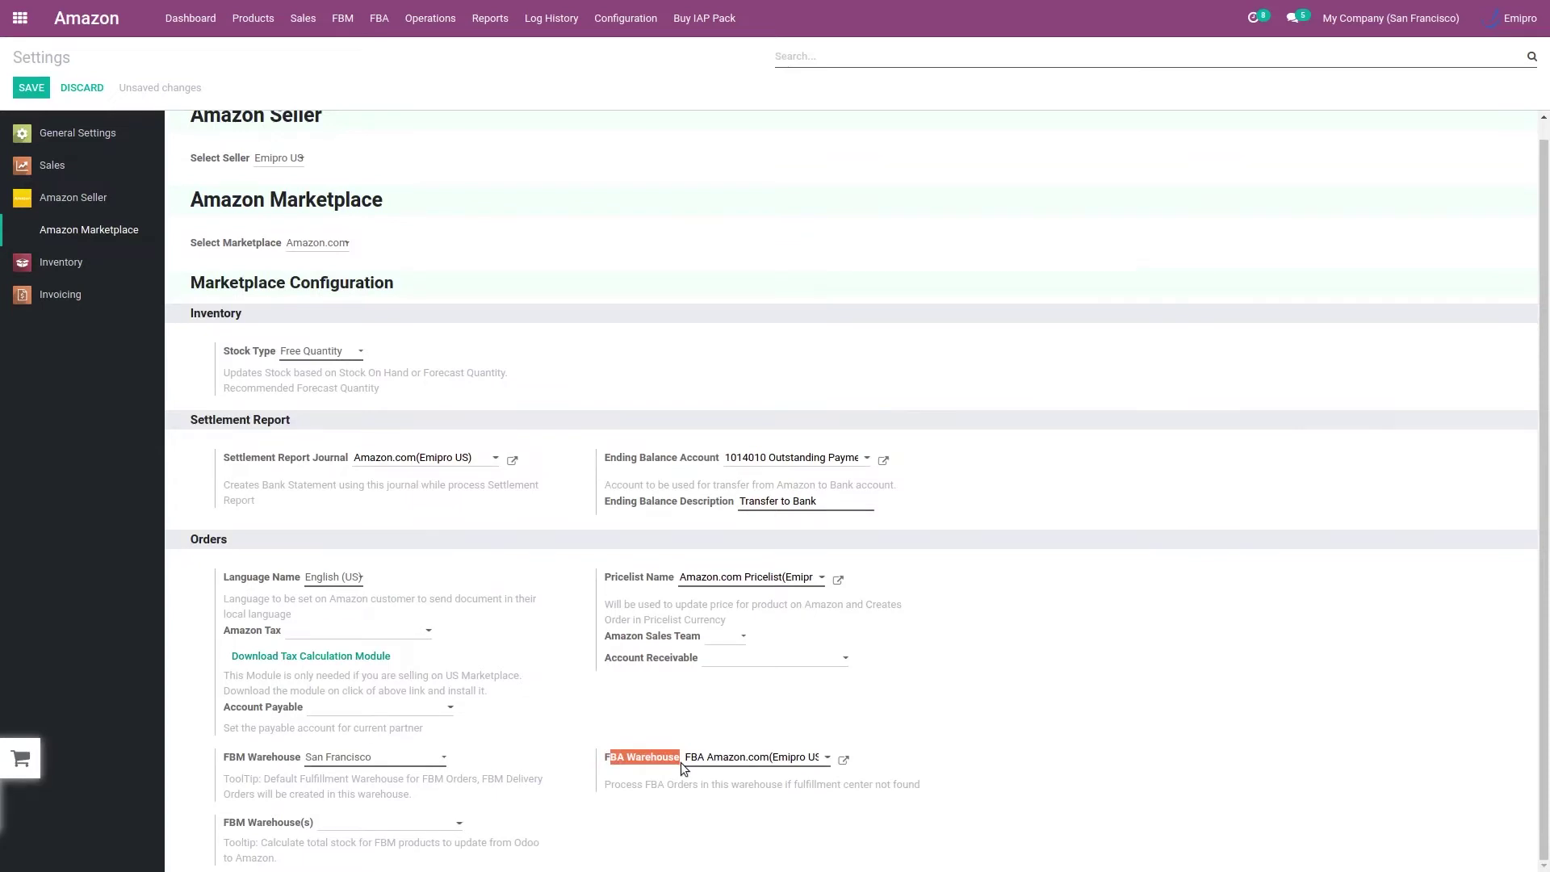
left_click(722, 759)
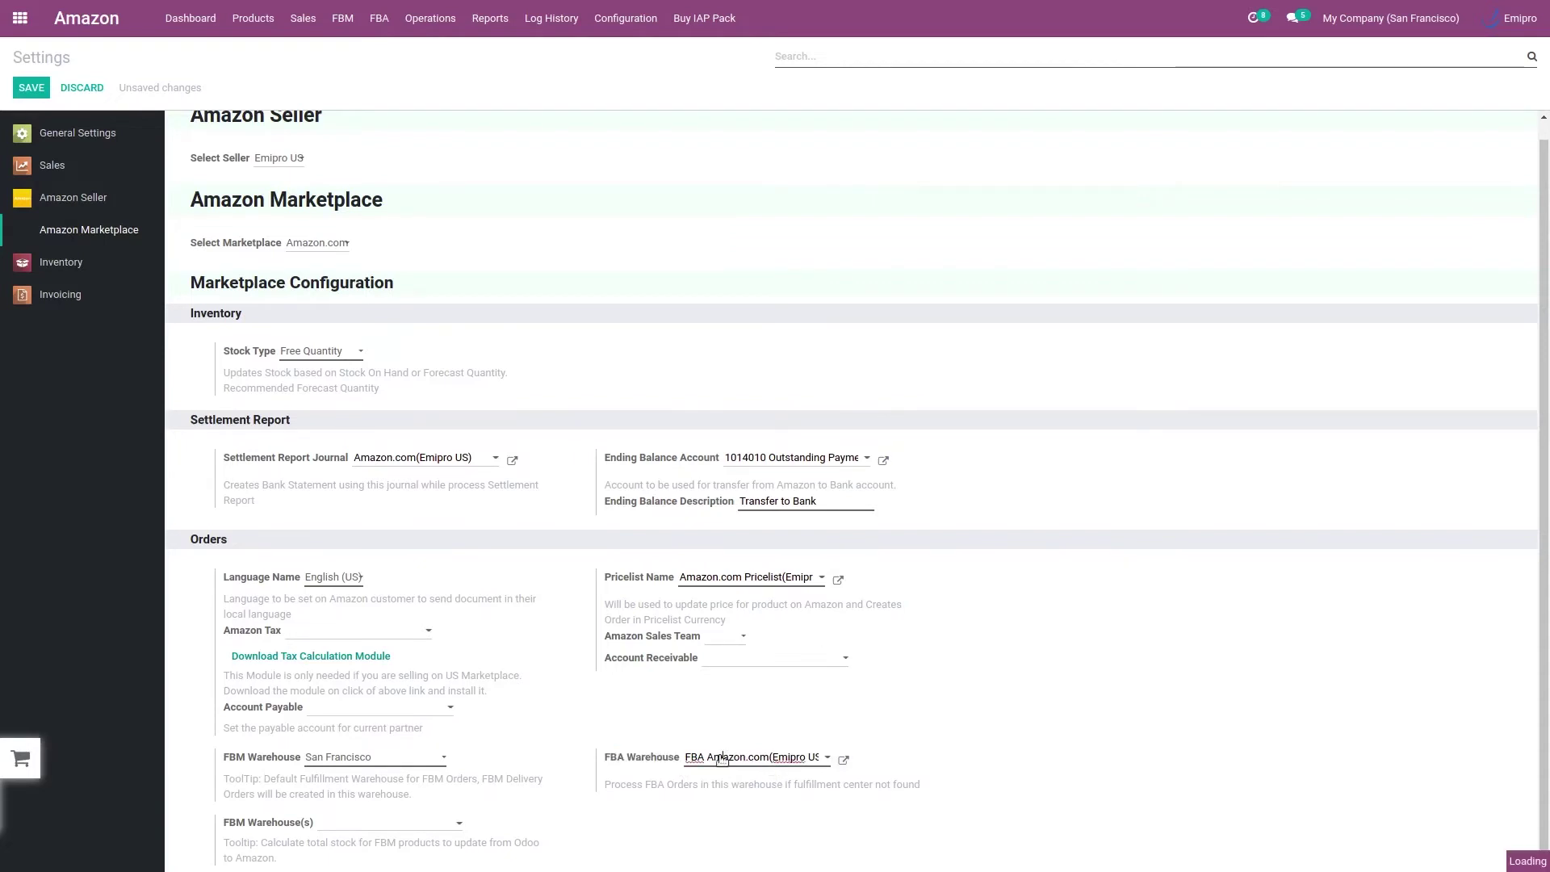
left_click(845, 763)
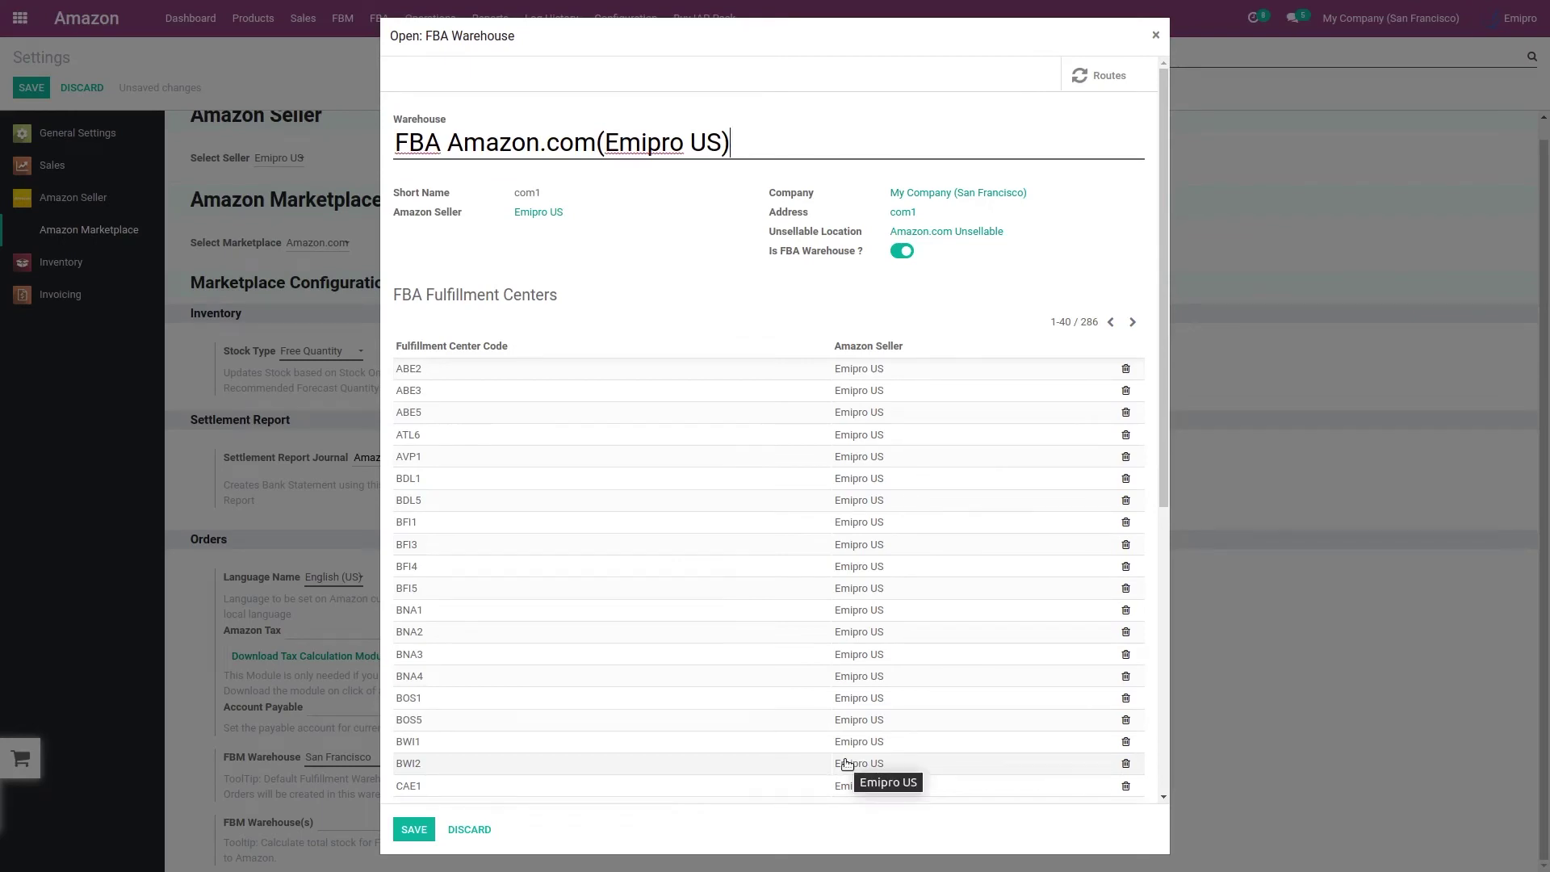
scroll(845, 763, "down", 3)
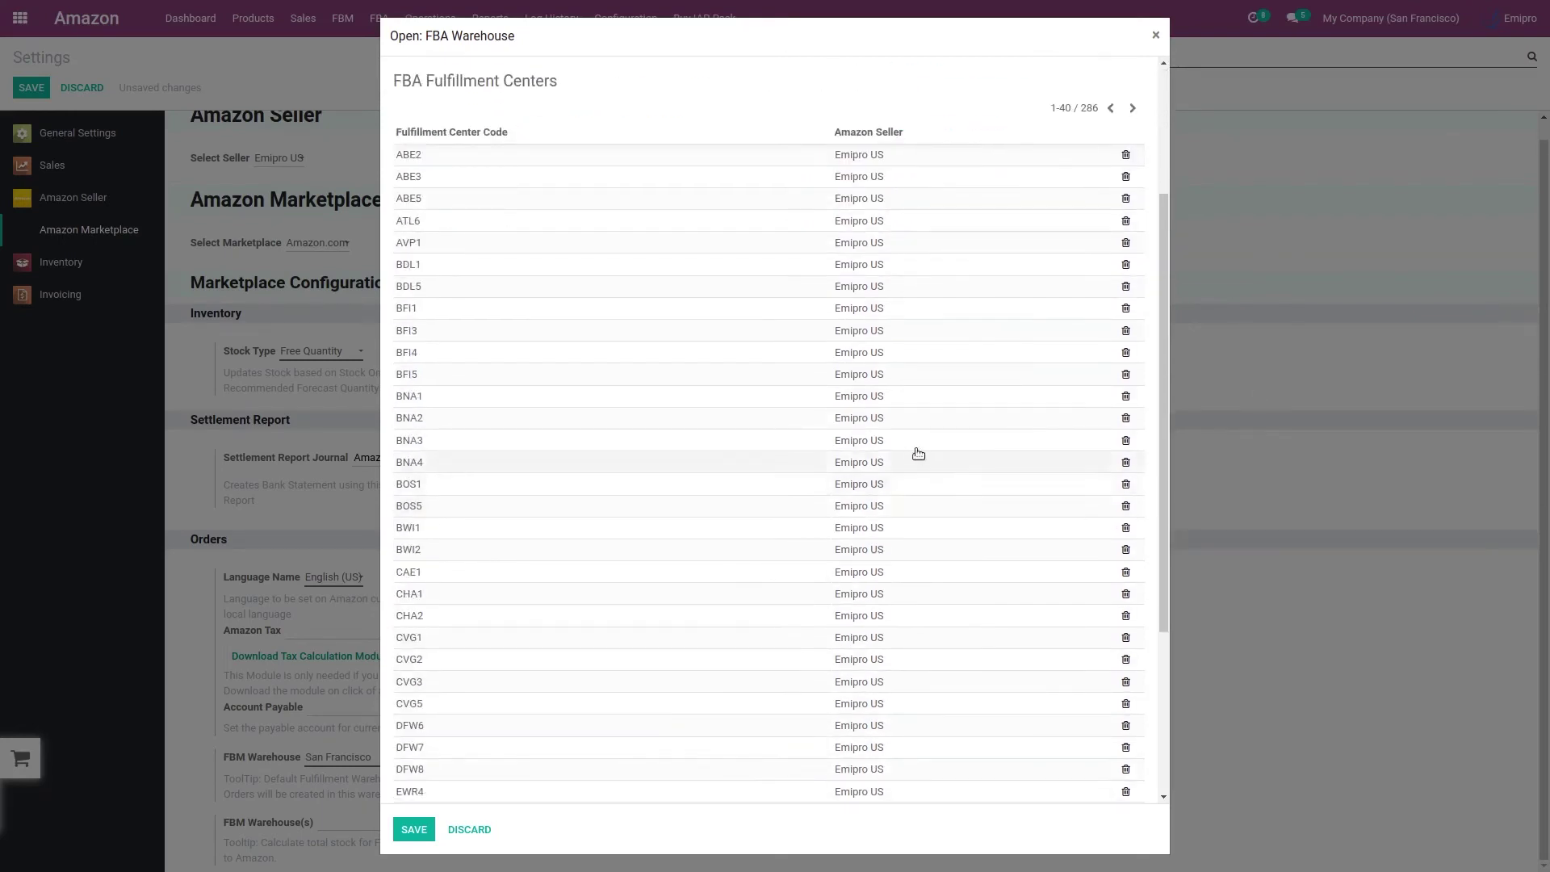
scroll(916, 450, "up", 3)
left_click(1153, 37)
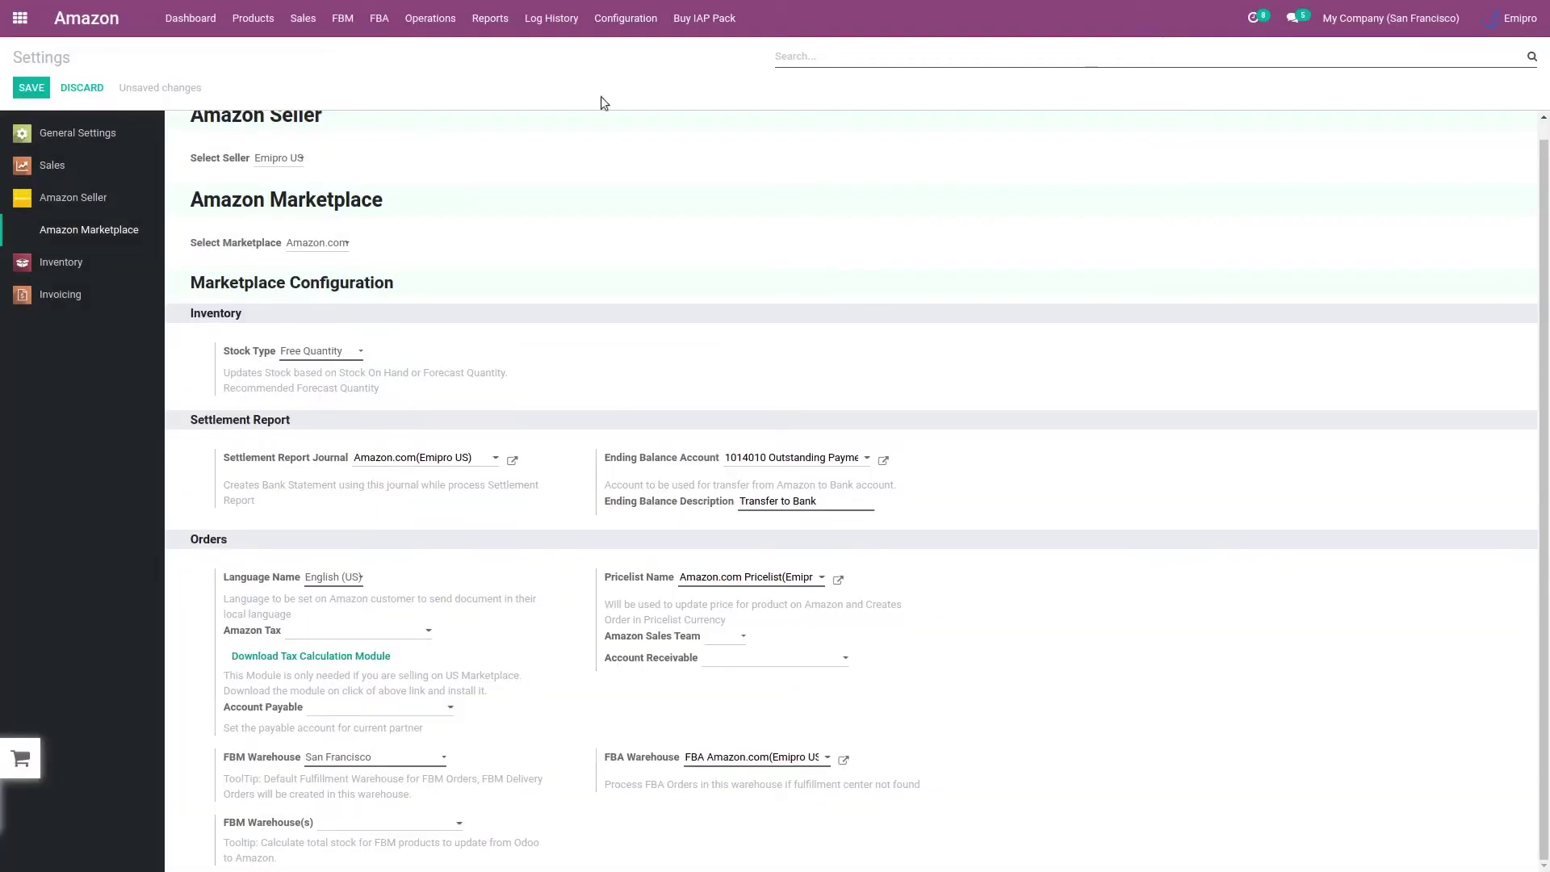
left_click(428, 25)
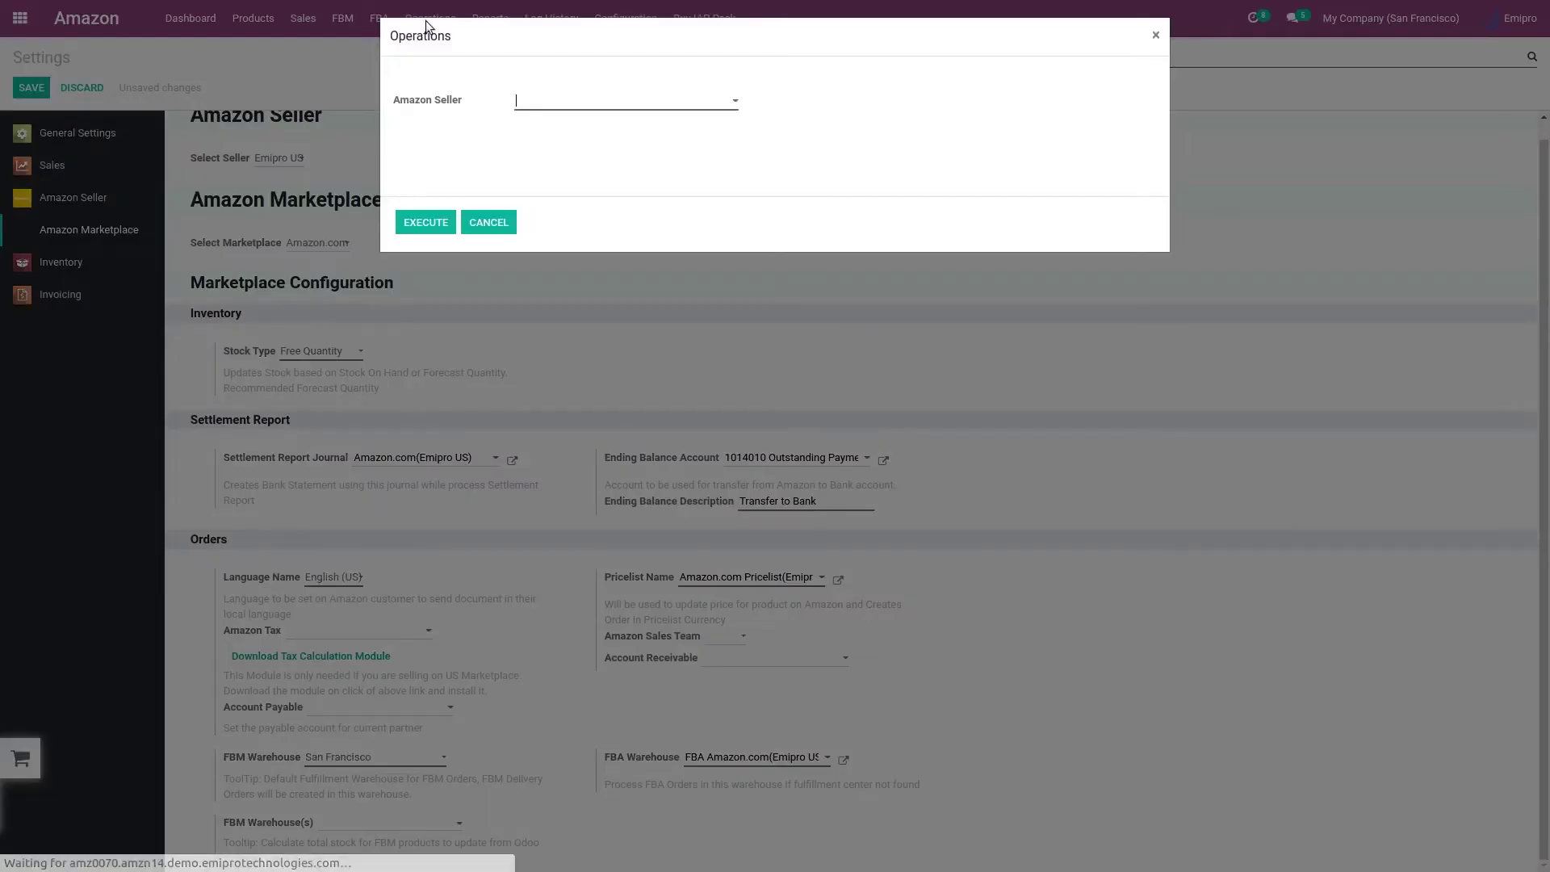
left_click(642, 99)
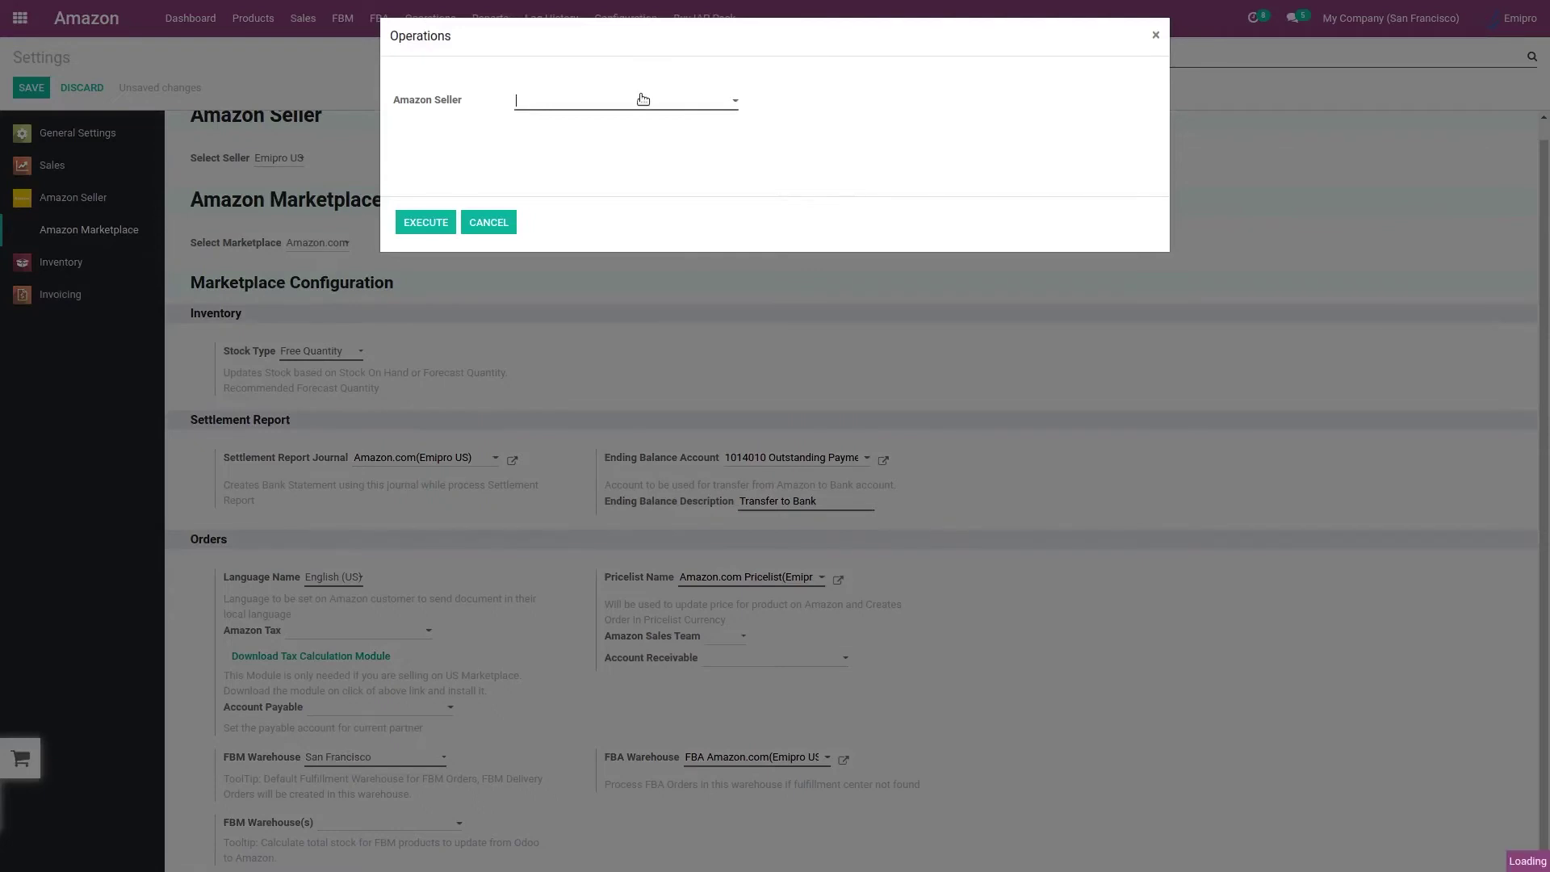
left_click(597, 134)
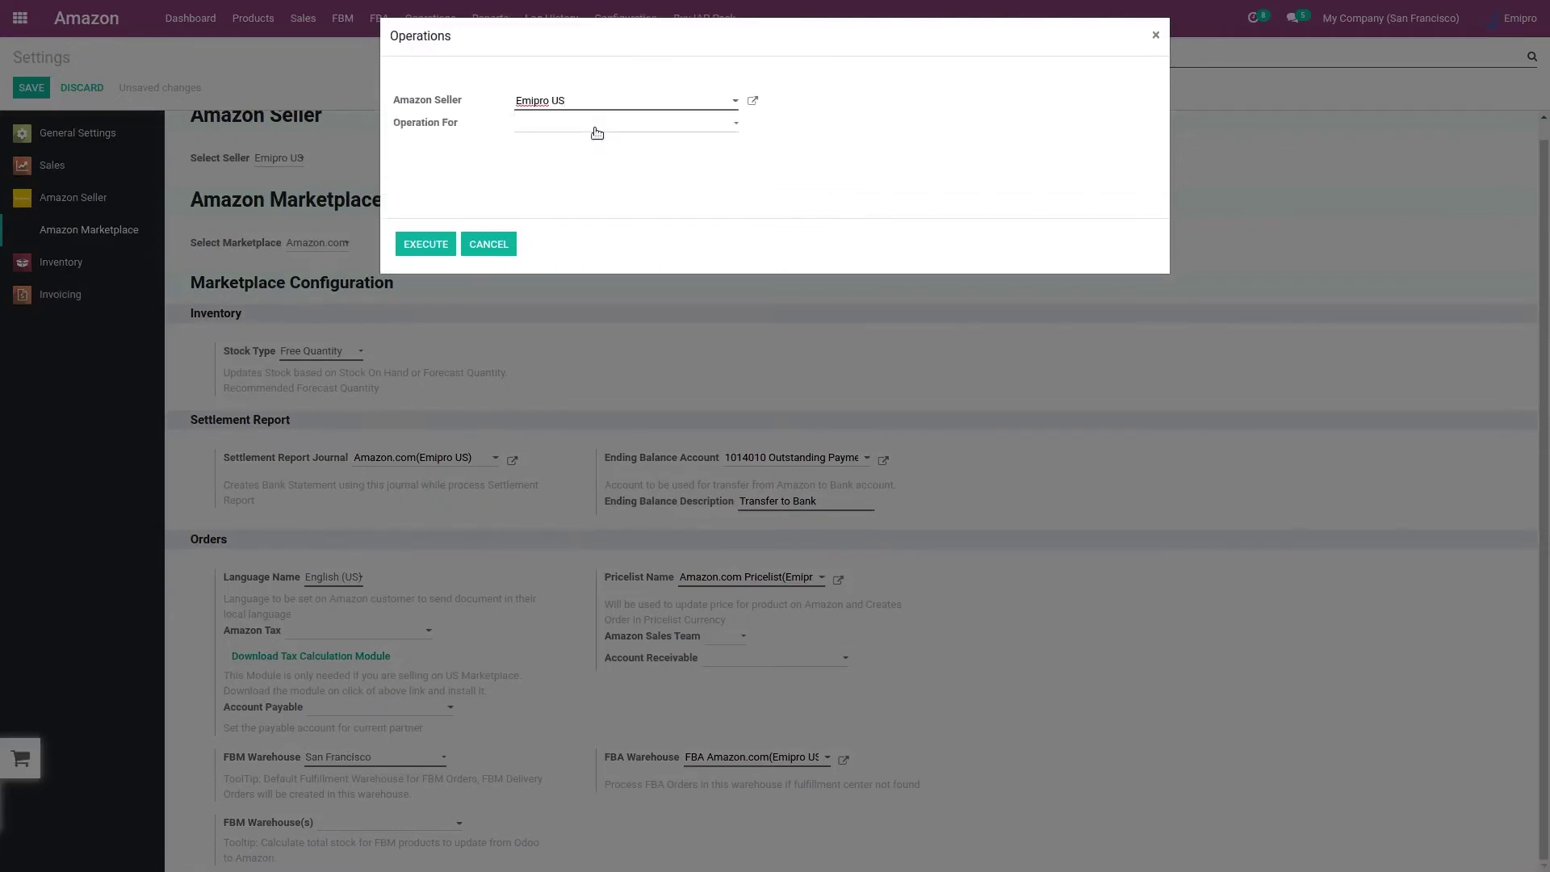
left_click(594, 126)
left_click(554, 165)
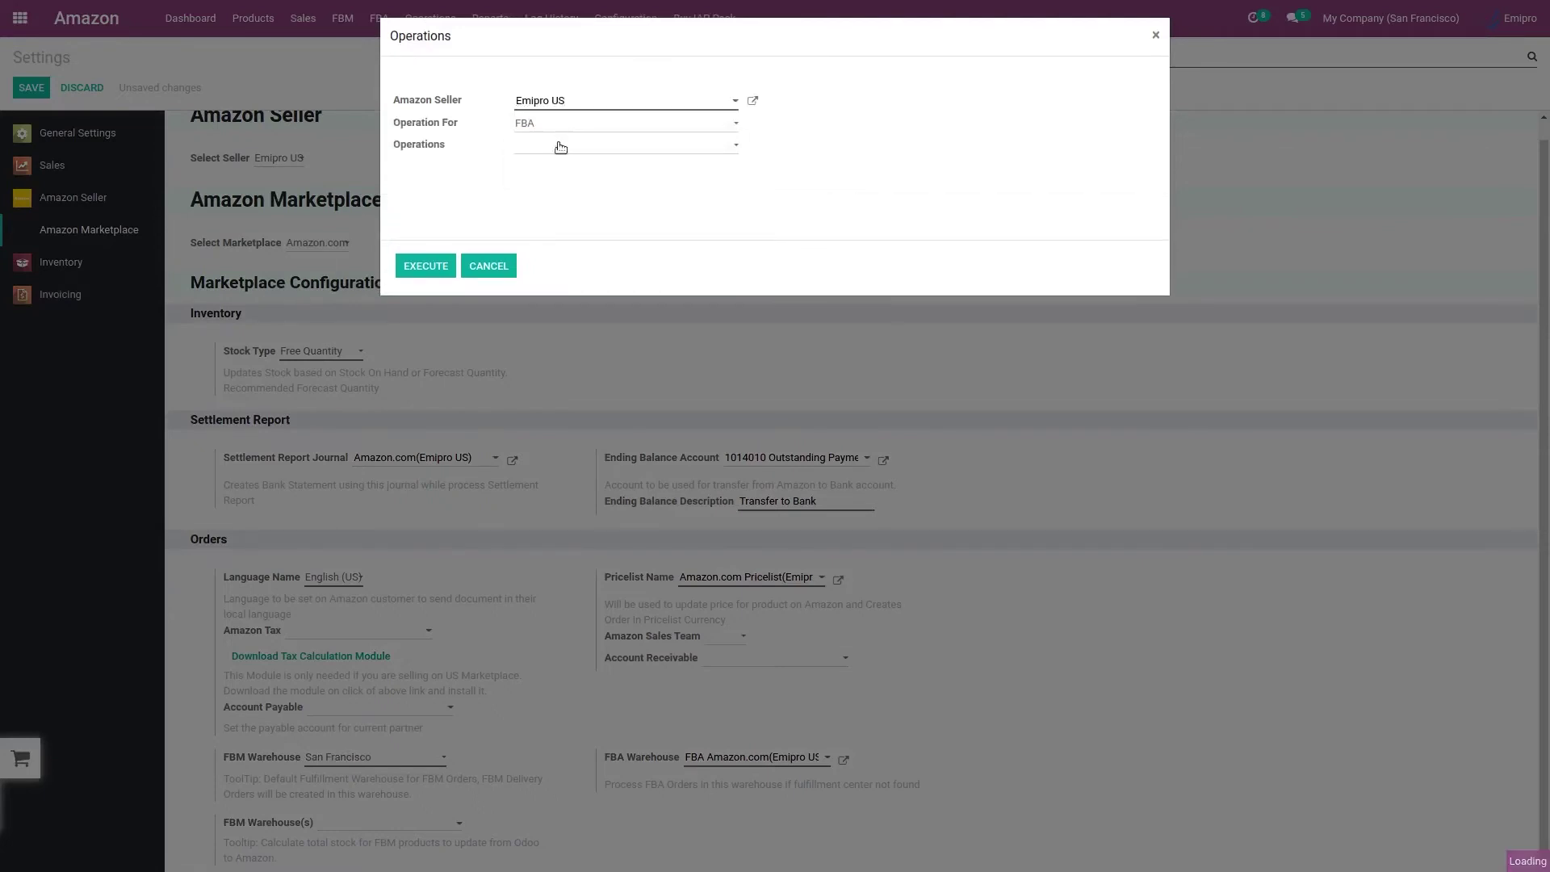
left_click(555, 146)
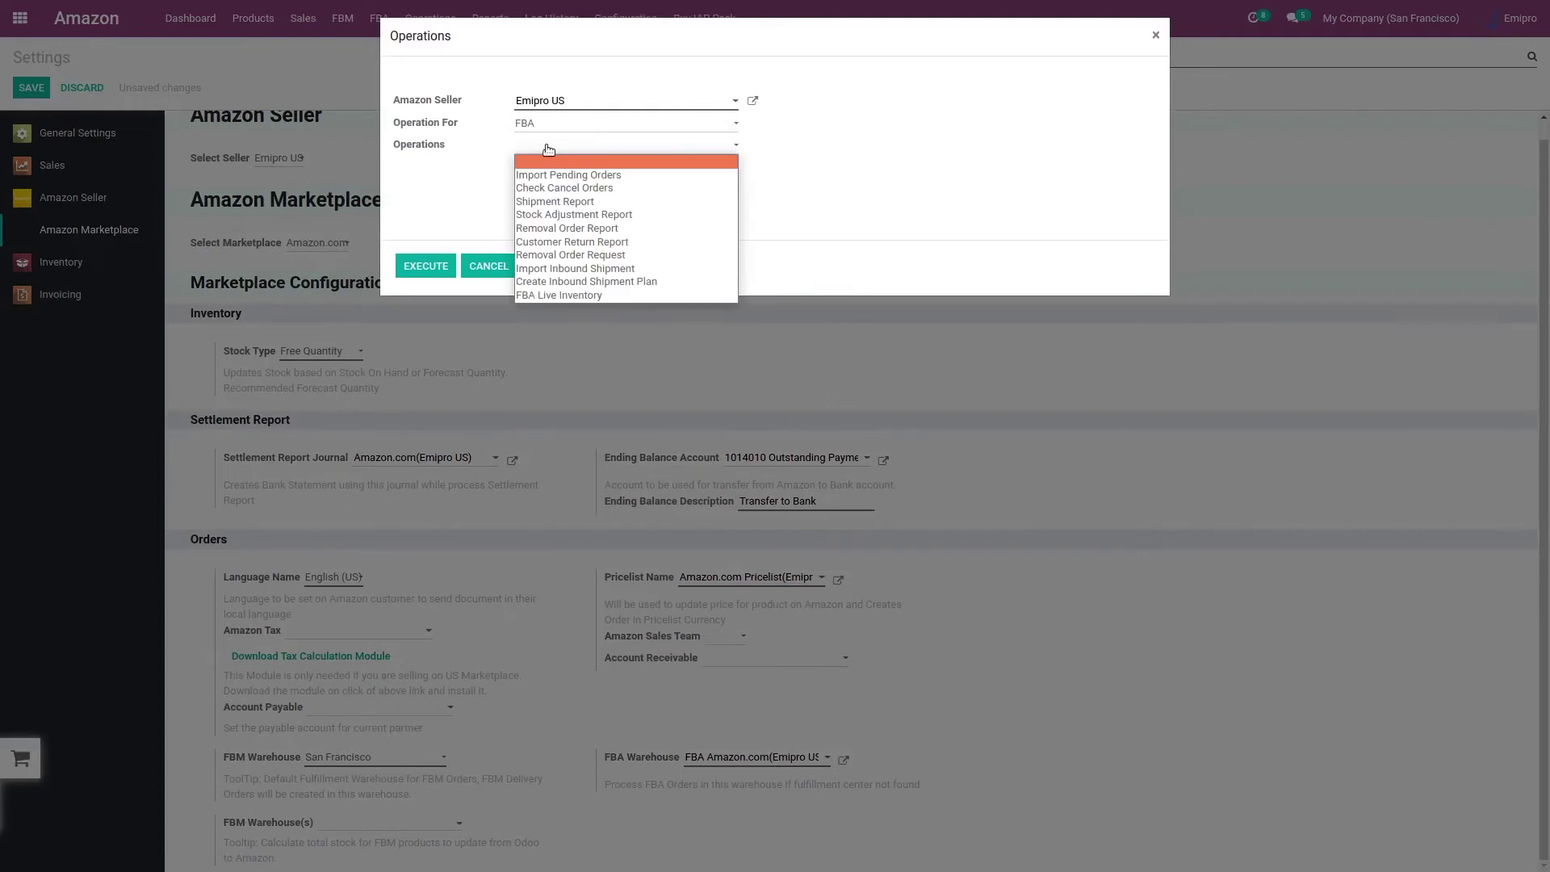
left_click(536, 296)
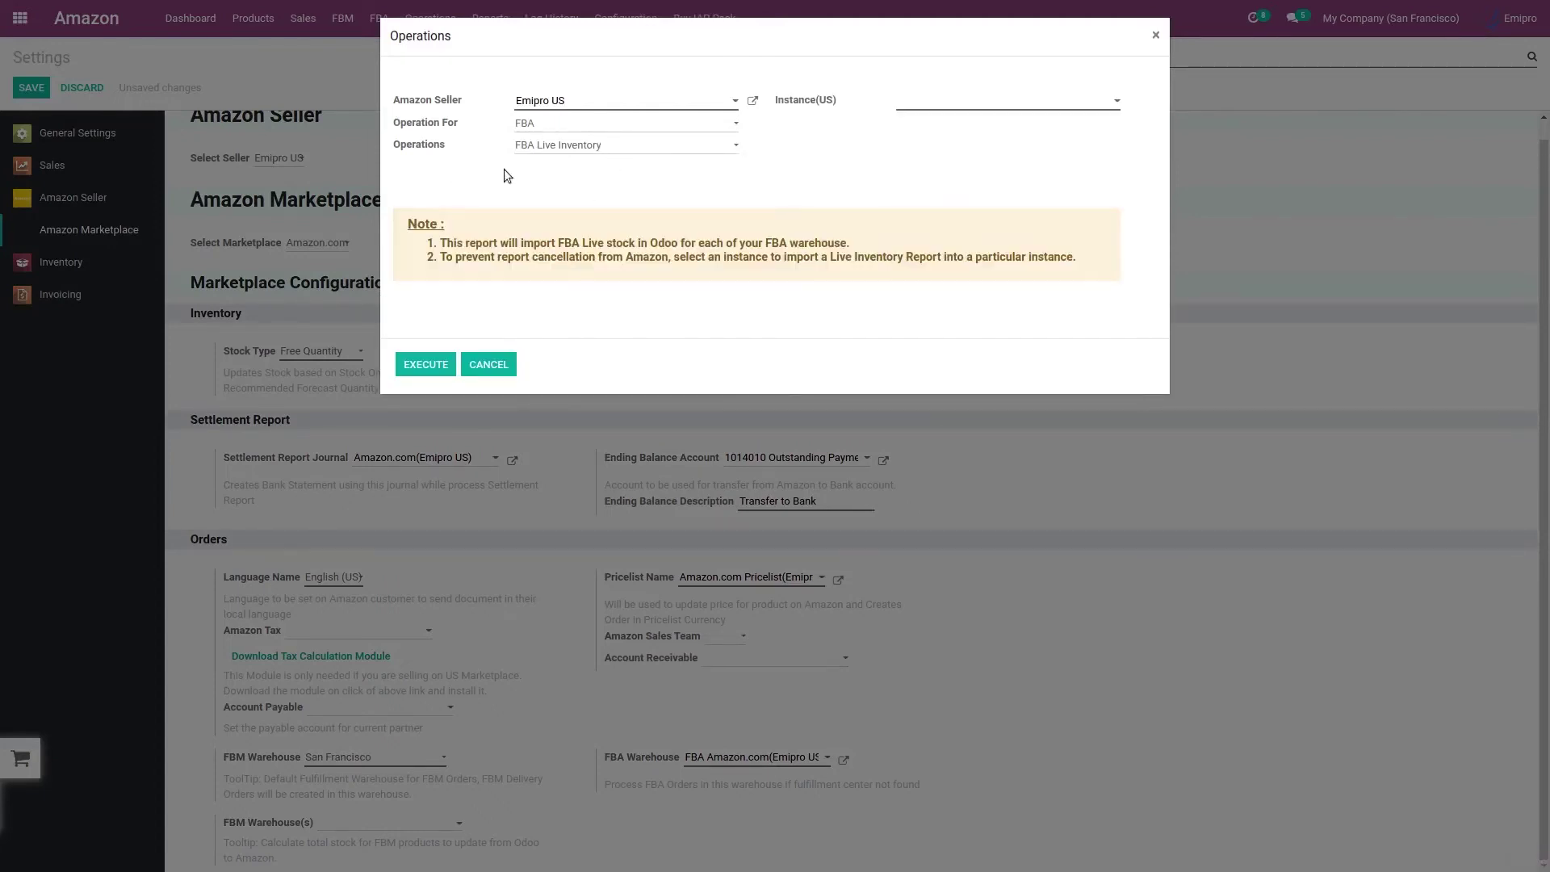
left_click(934, 102)
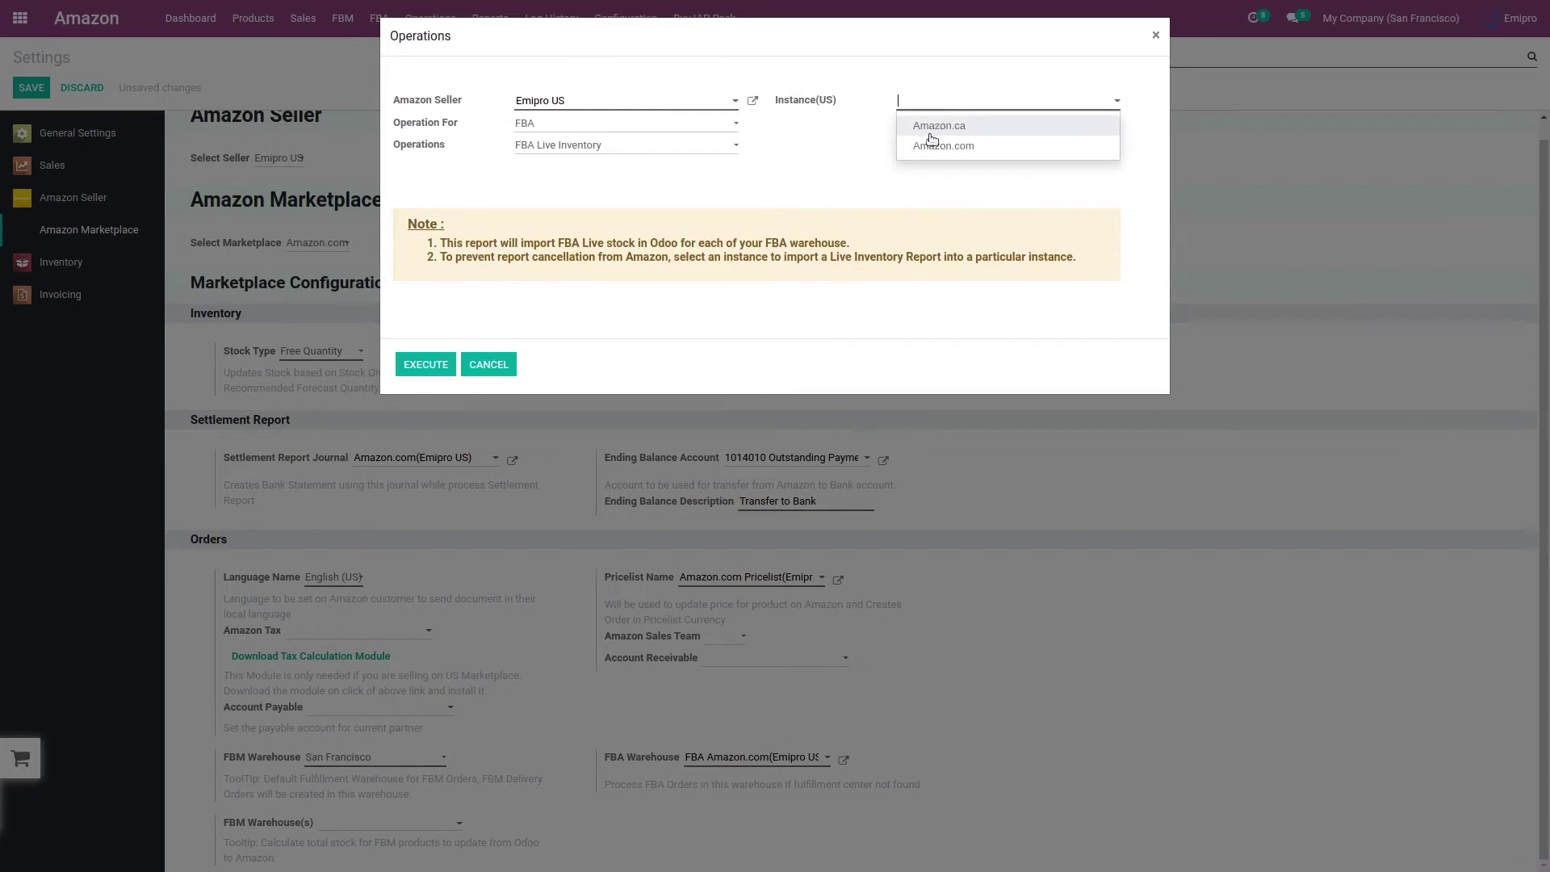
left_click(934, 145)
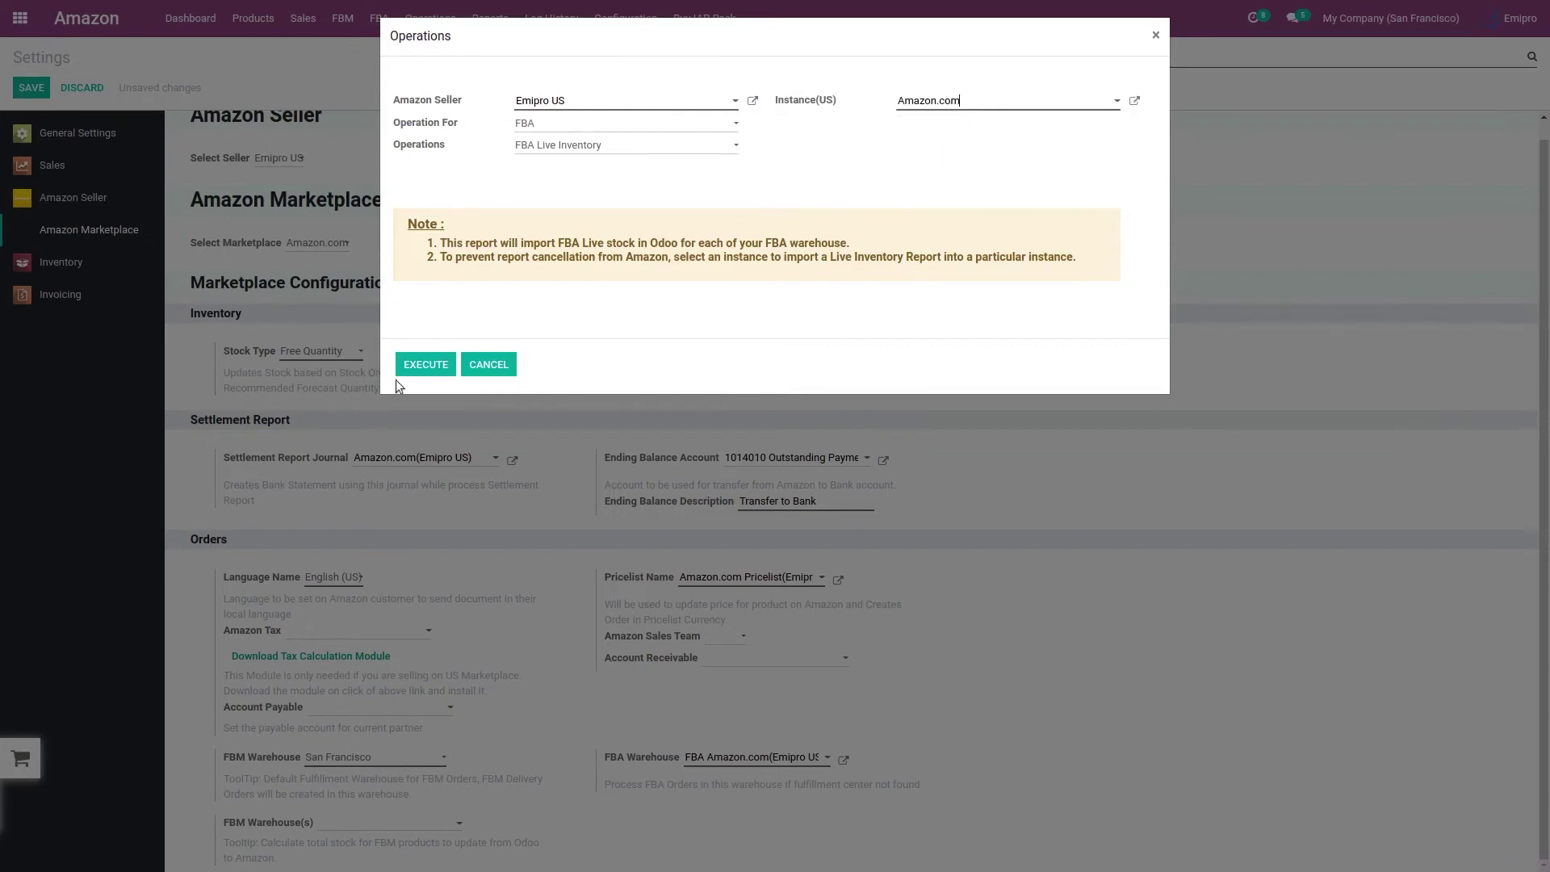
left_click(489, 365)
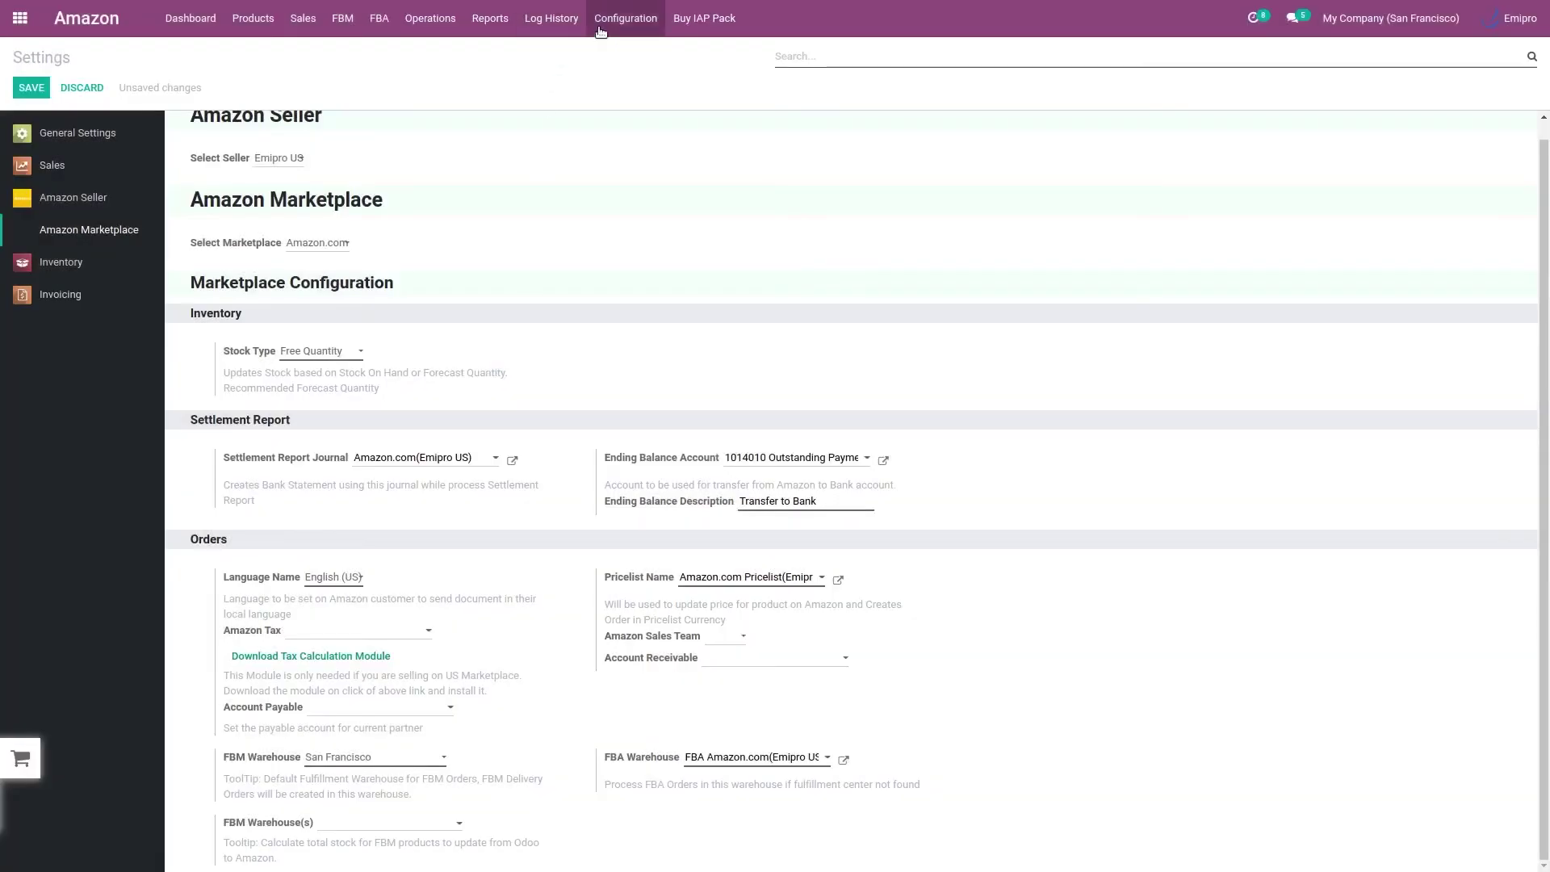
Step: Go to the Sellers list, discard the unsaved settings, and open the Emipro US seller
left_click(628, 24)
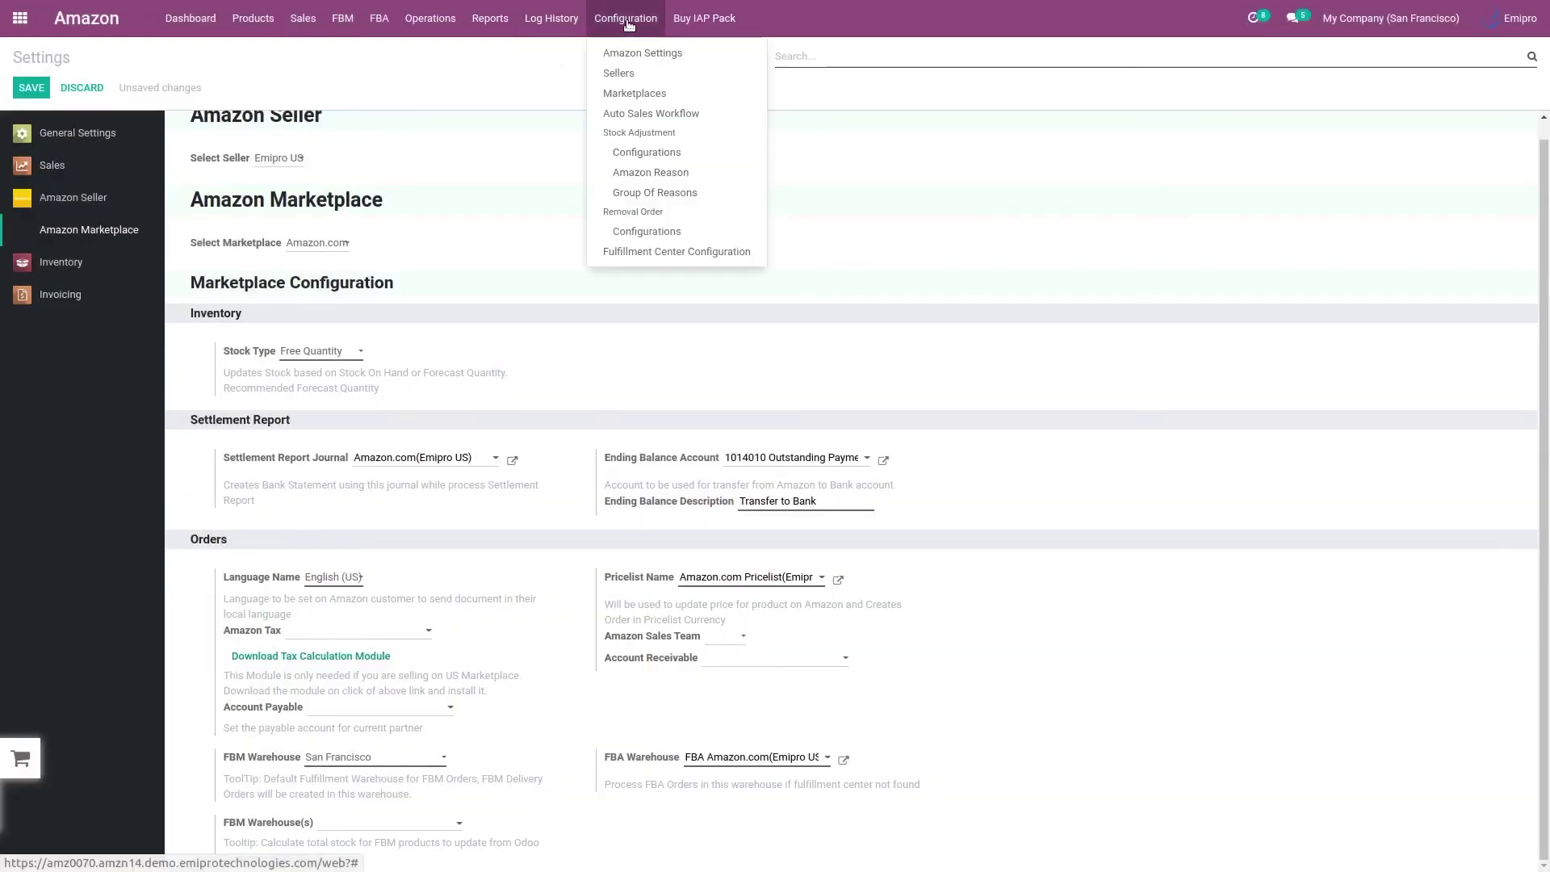
left_click(623, 77)
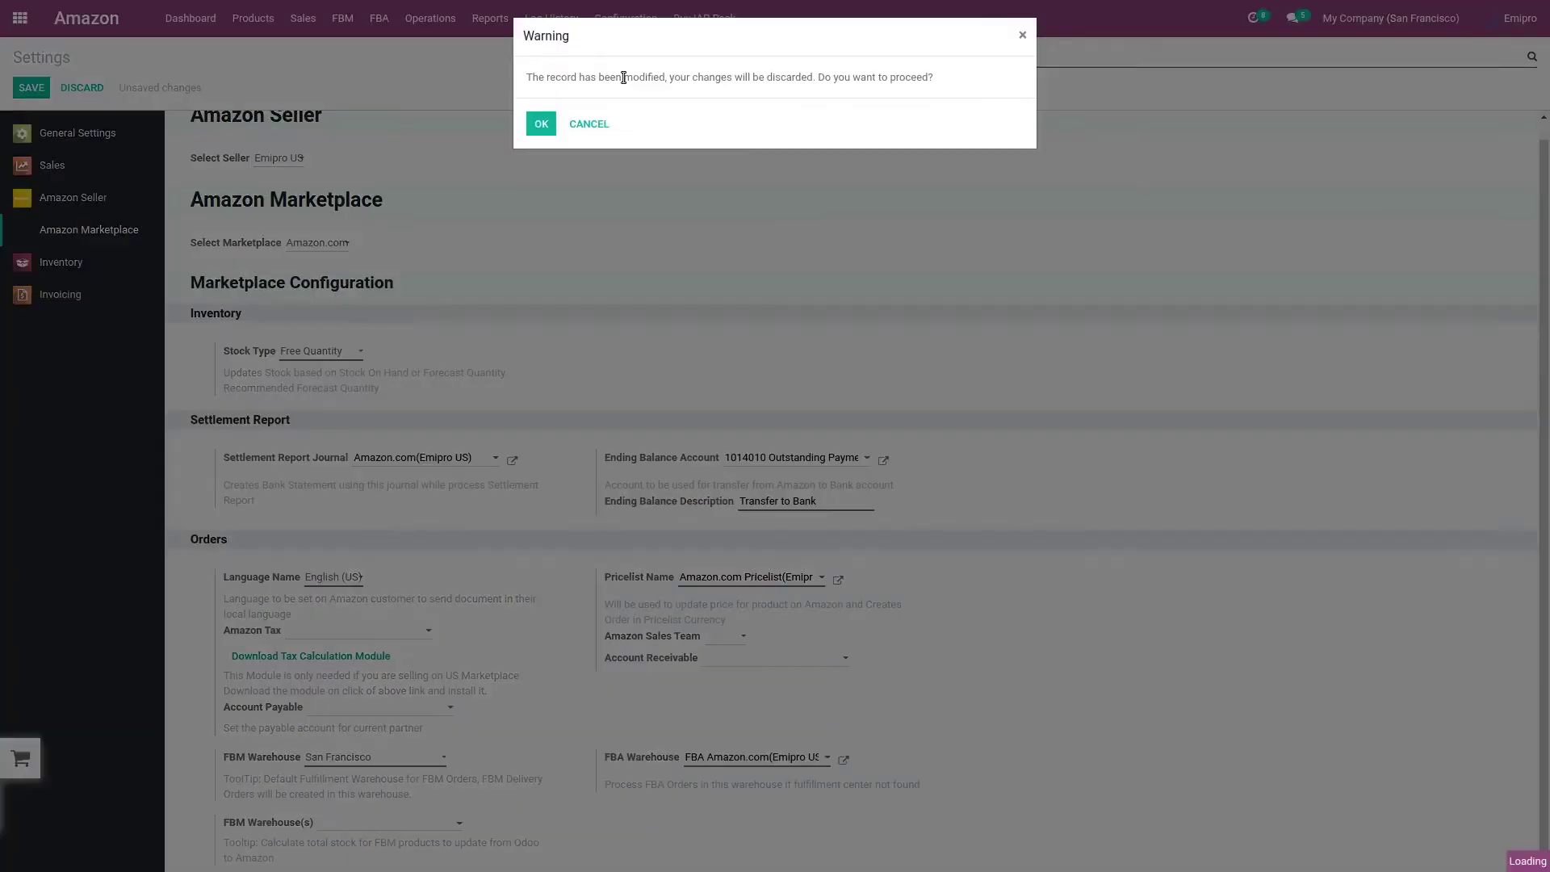
left_click(535, 127)
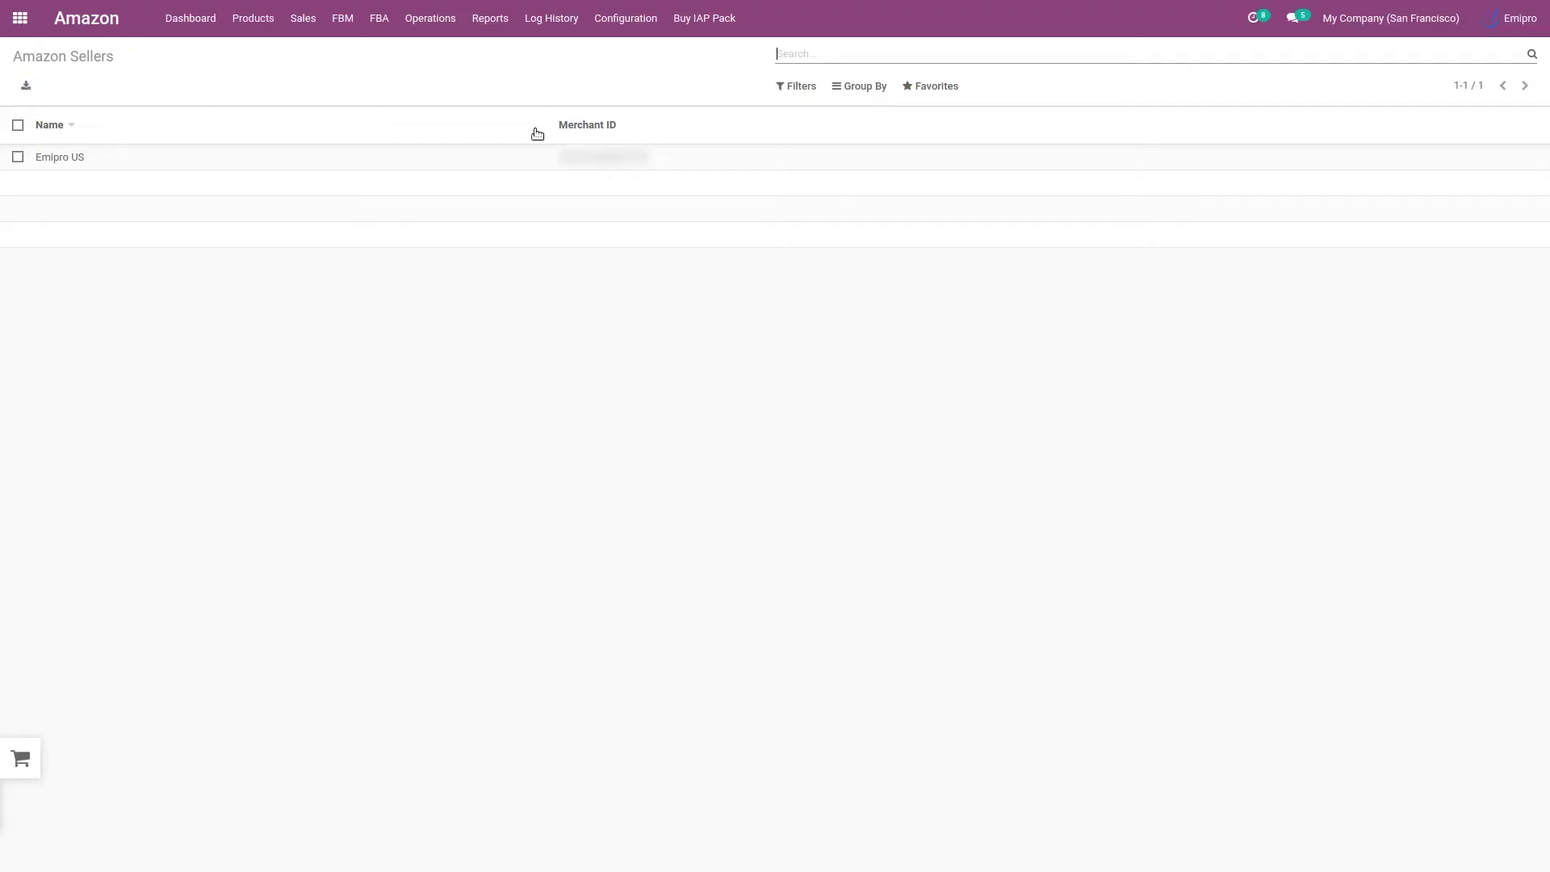
left_click(437, 163)
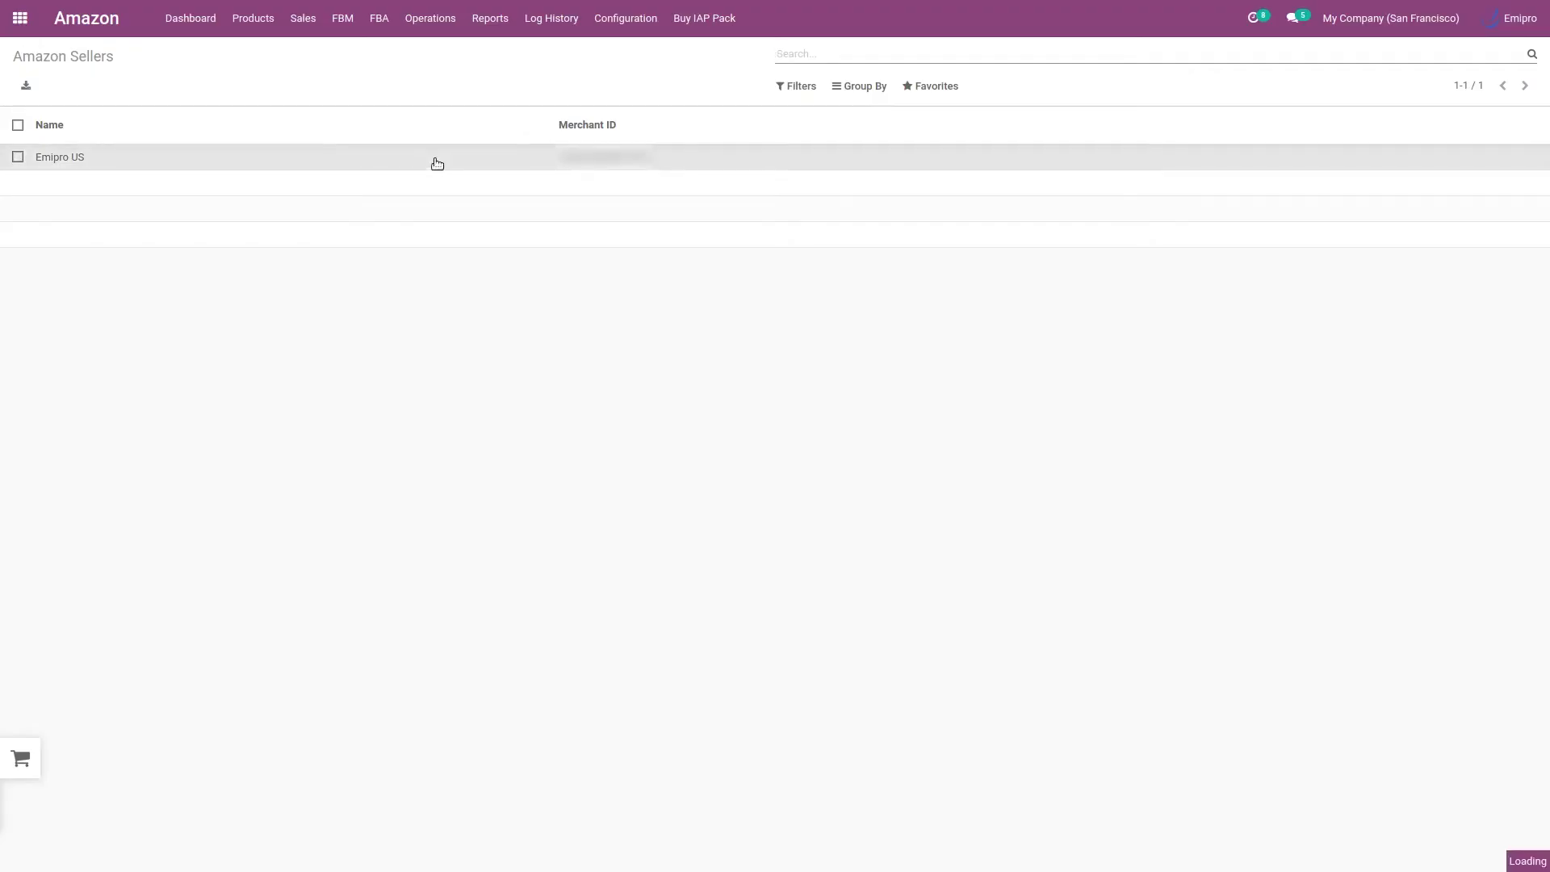
Step: Schedule the FBA live stock report every 1 day from 01/22/2022 12:22:42 as Emipro, and save
left_click(1024, 167)
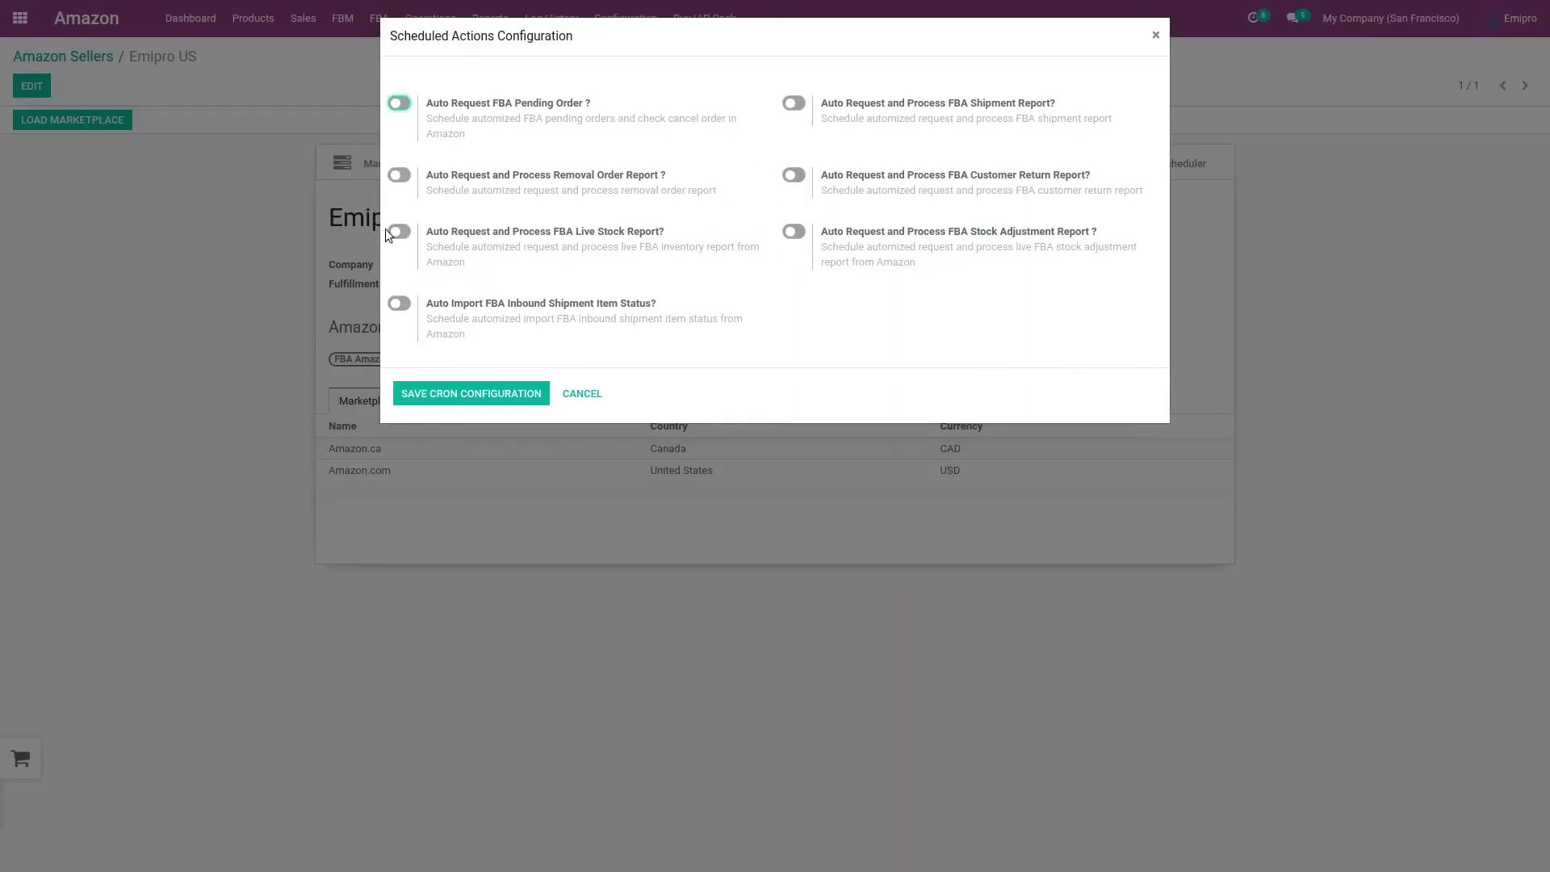
left_click(399, 232)
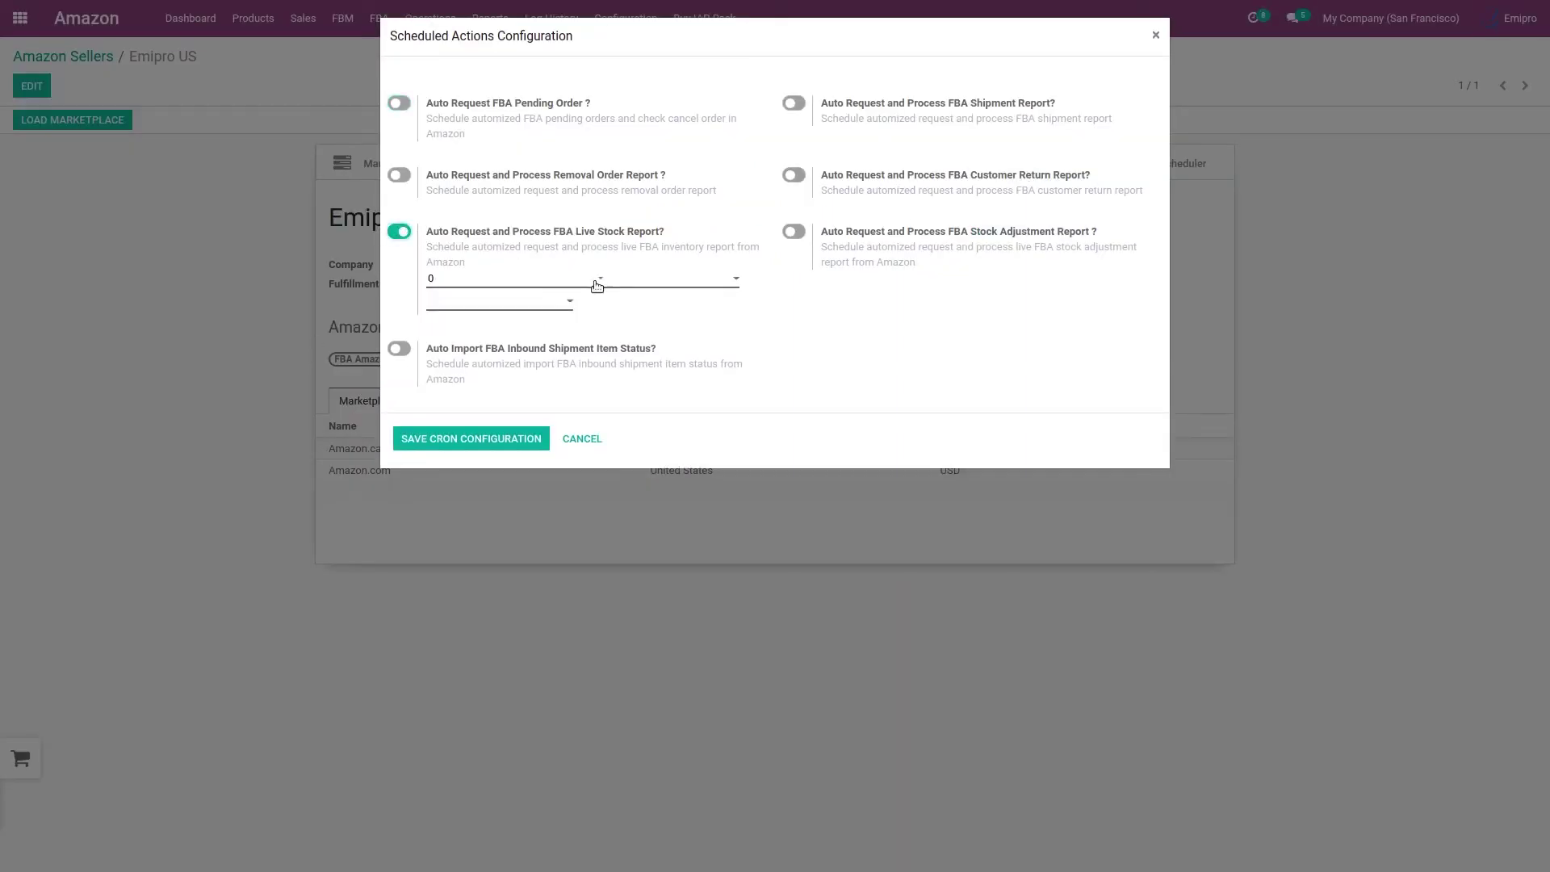
left_click(590, 295)
left_click(577, 309)
left_click(726, 280)
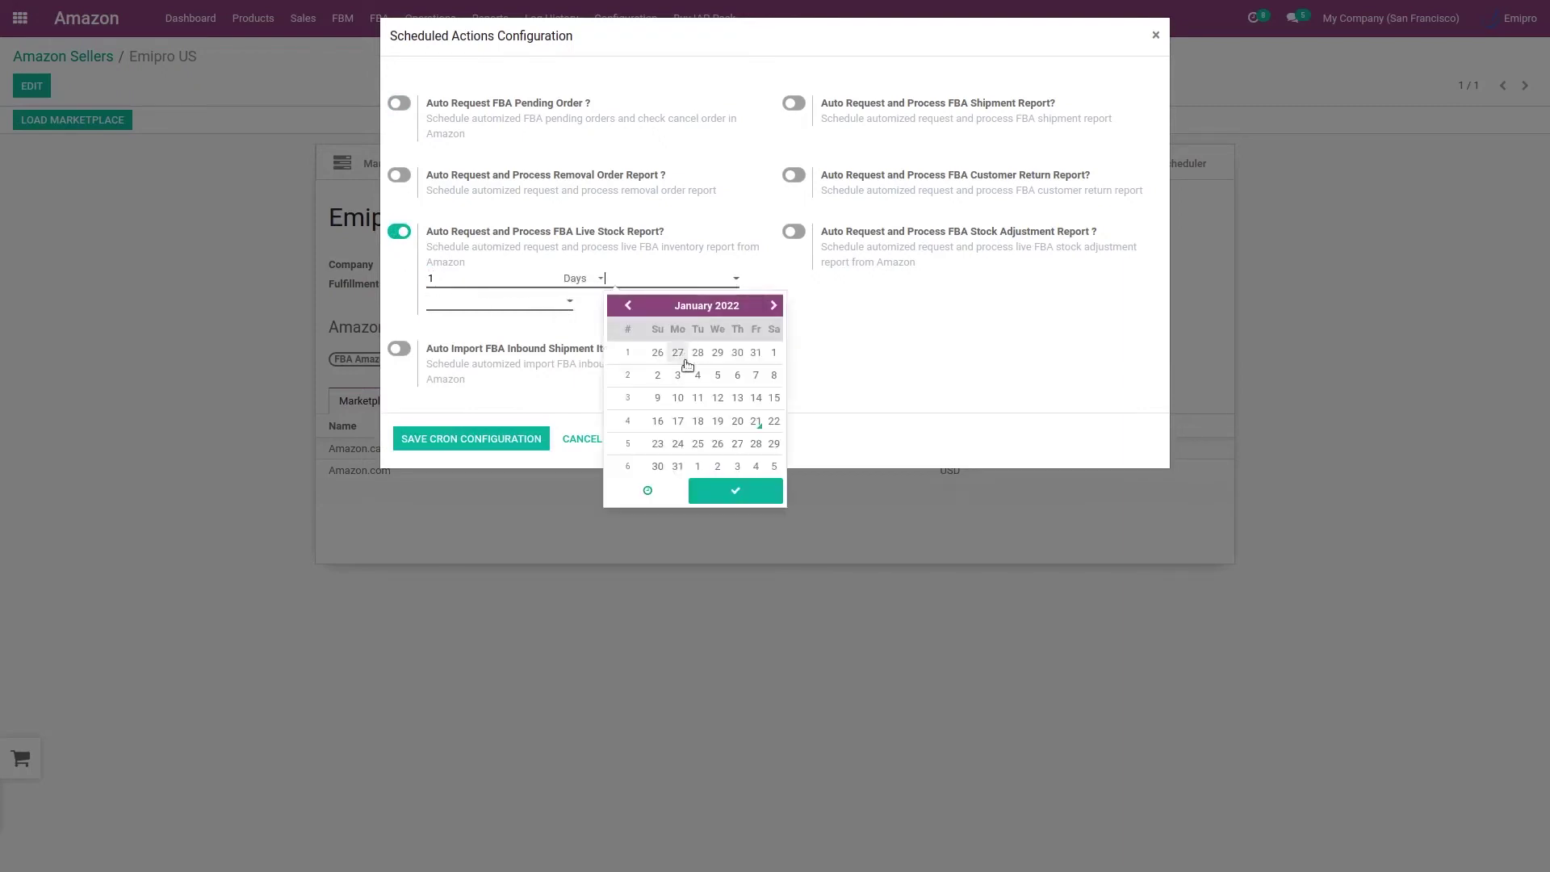
left_click(544, 310)
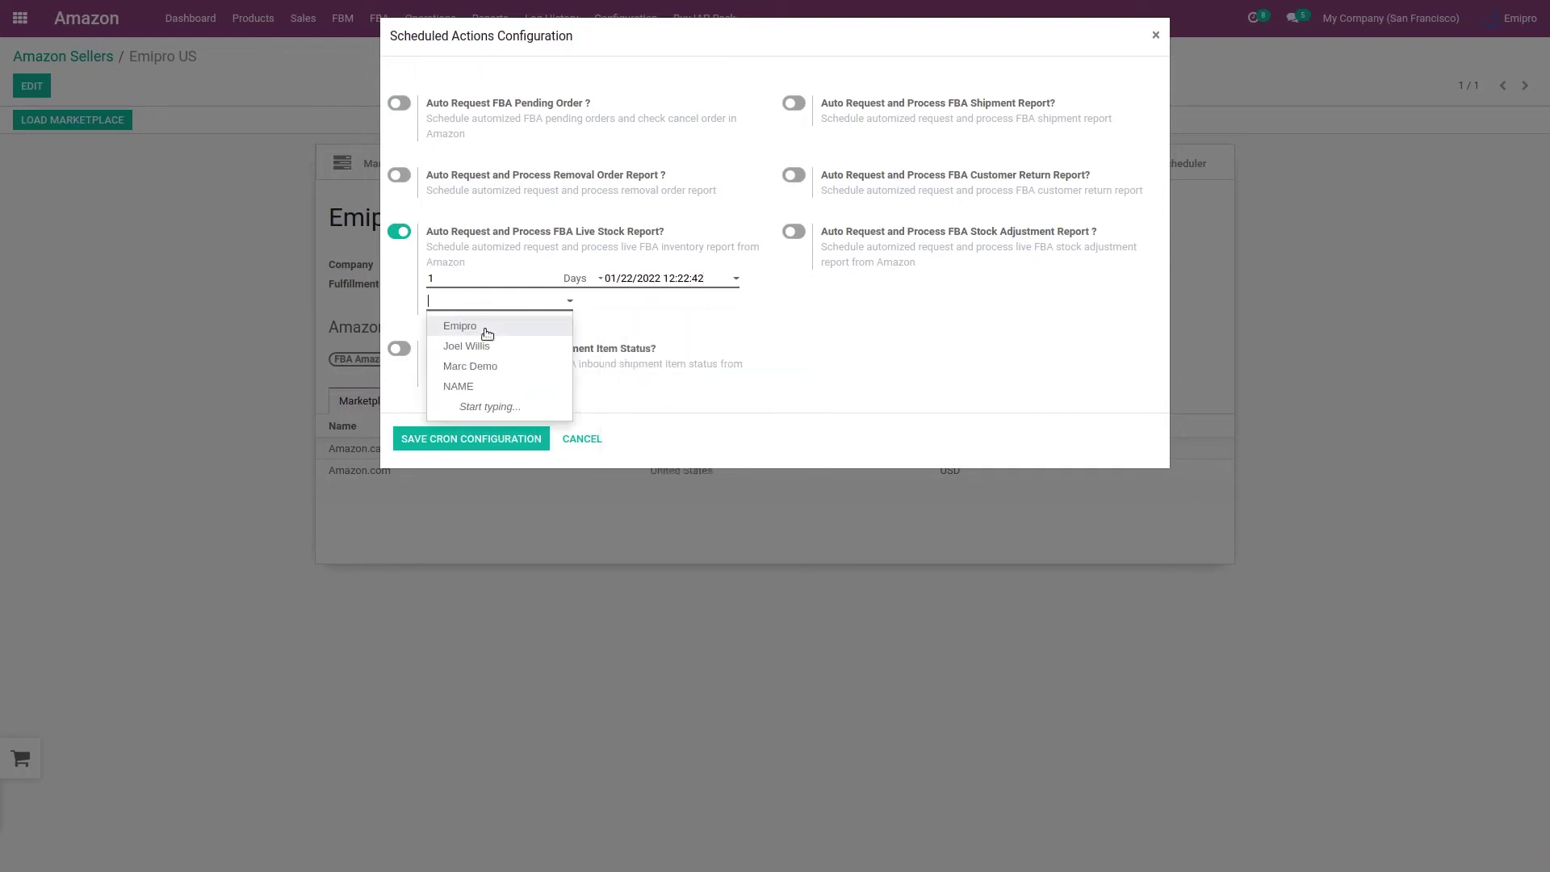
left_click(487, 331)
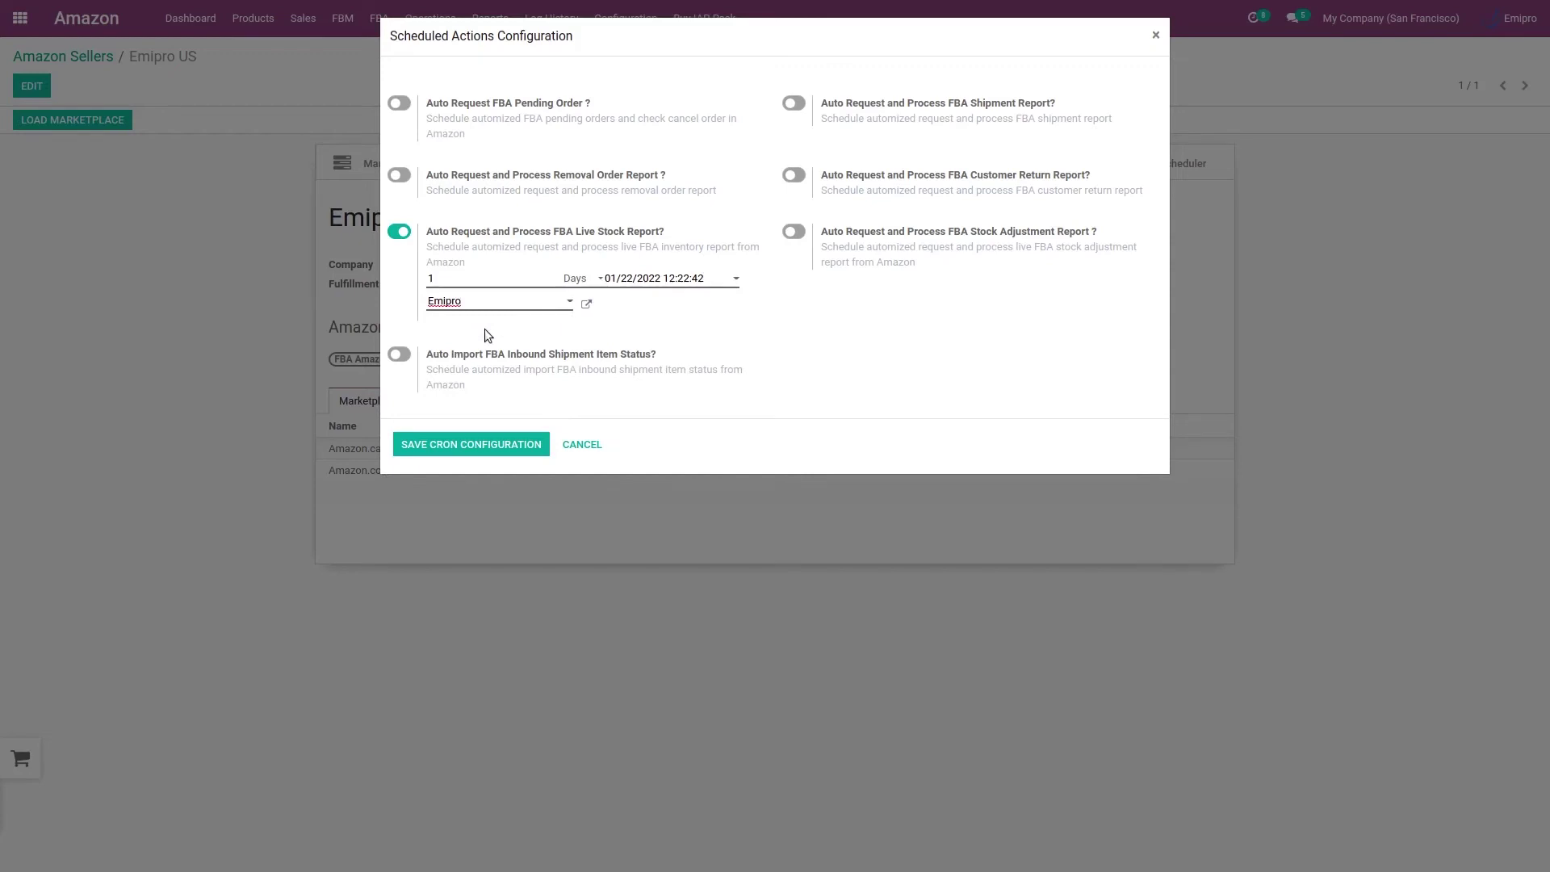
left_click(476, 446)
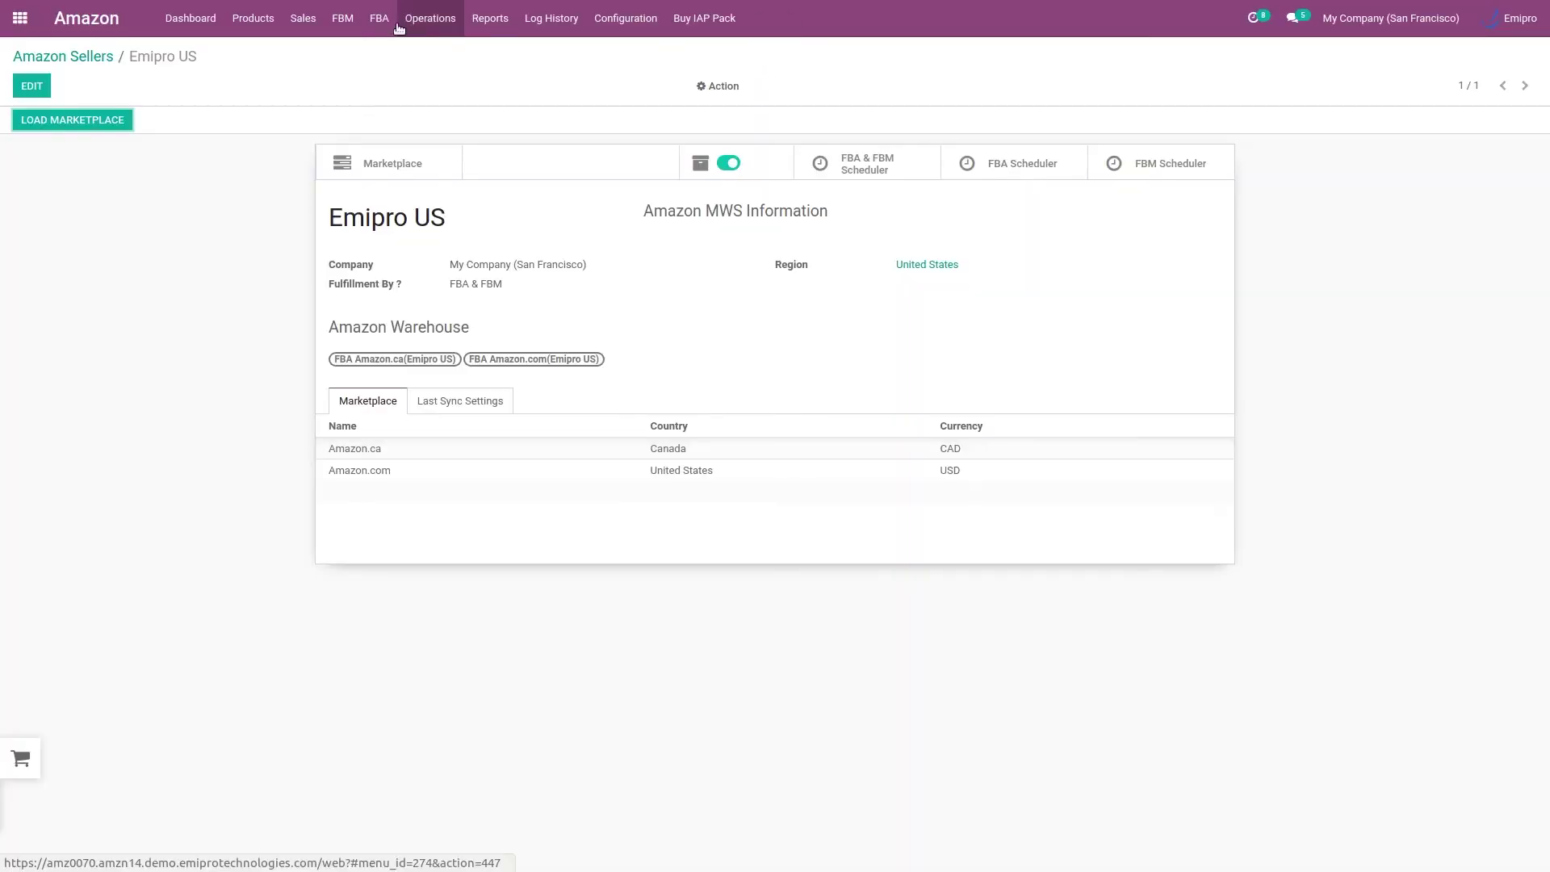
Step: Open processed live stock report STK00001 from FBA > FBA Live Inventory
left_click(380, 19)
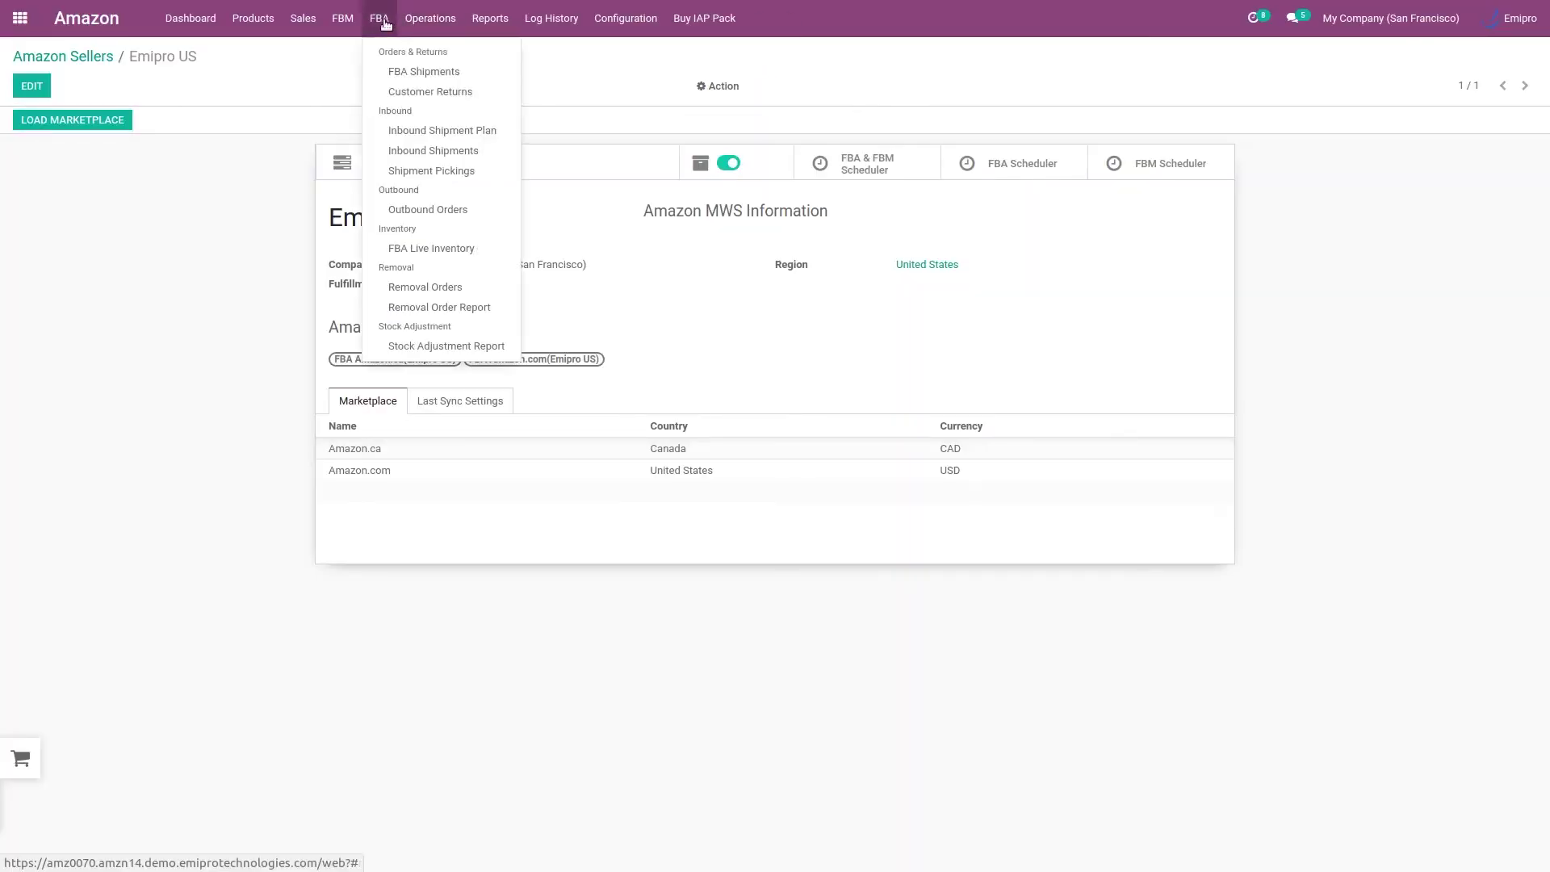
left_click(419, 249)
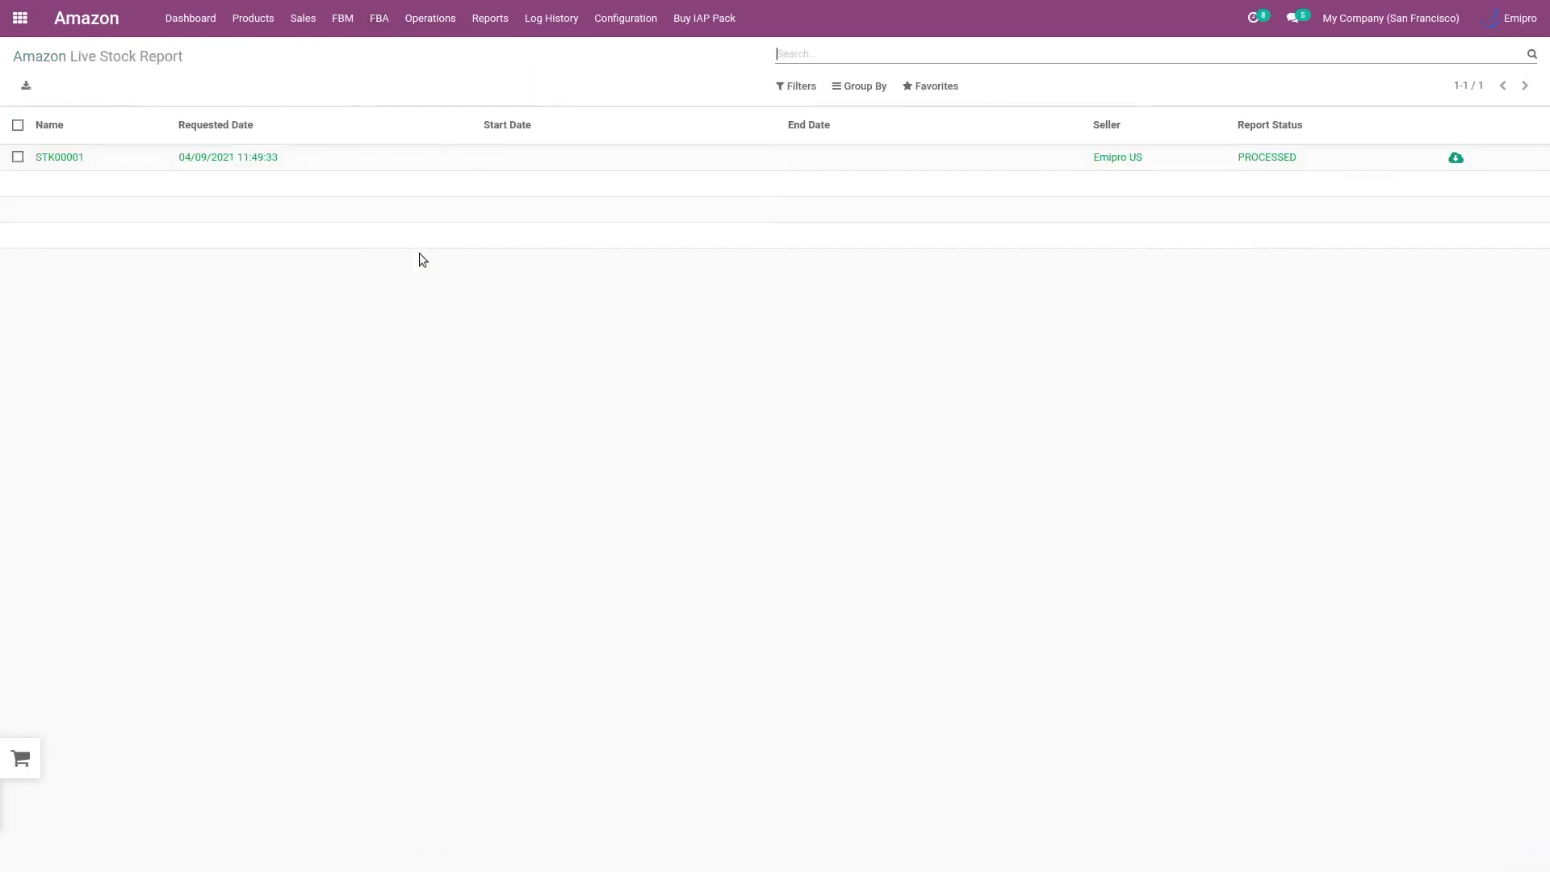
left_click(369, 158)
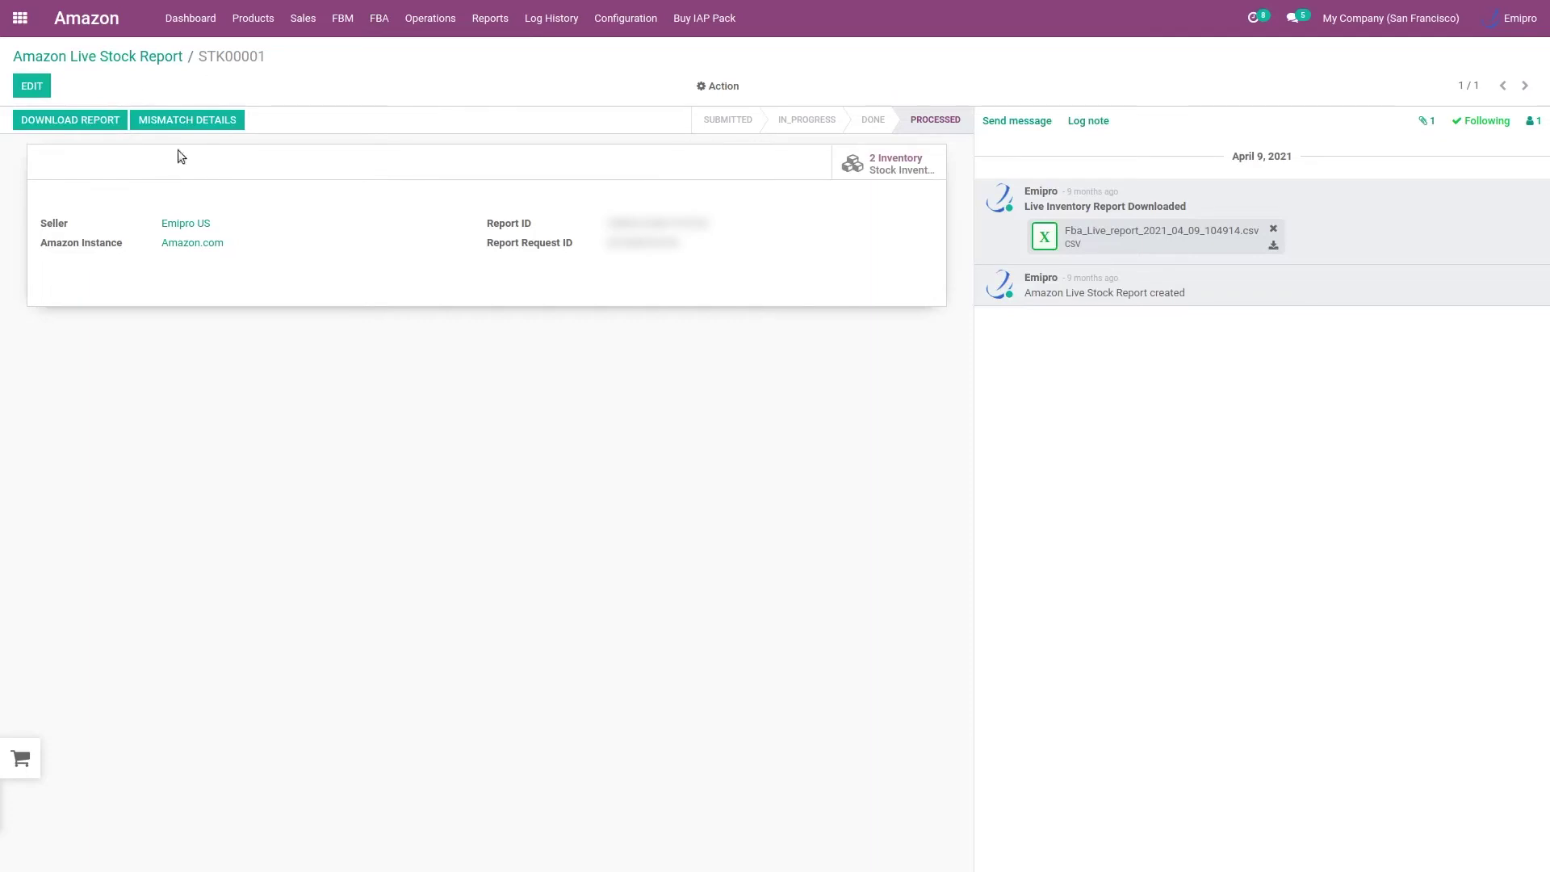
Step: Open STK00001's two inventories, Sellable_STK00001 and Unsellable_STK00001
left_click(890, 170)
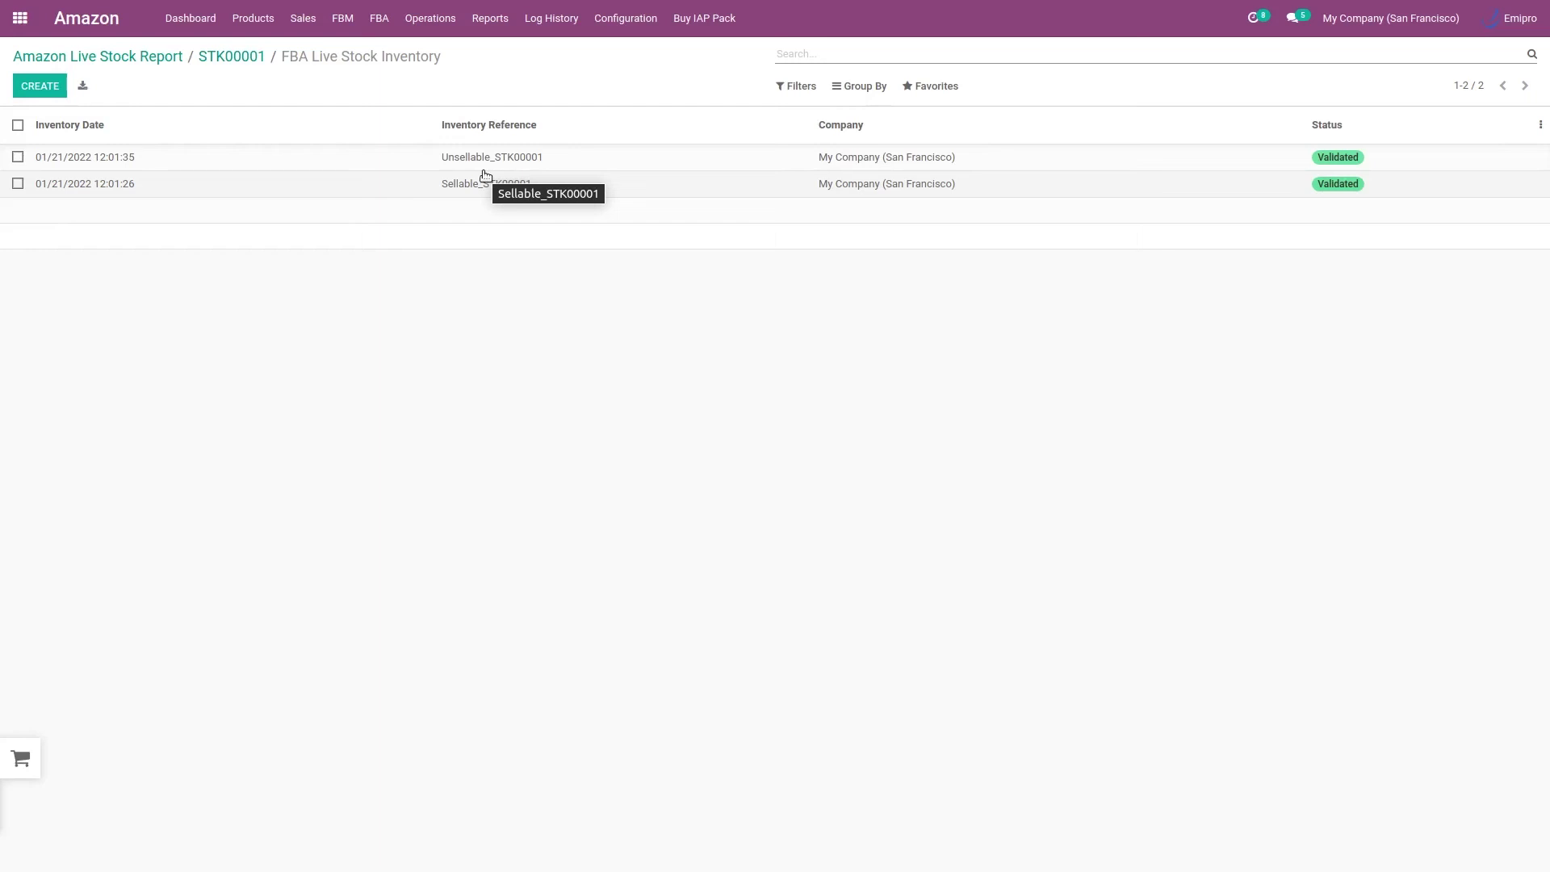
Step: Open Sellable_STK00001, check its product moves, then return to the adjustment
left_click(451, 190)
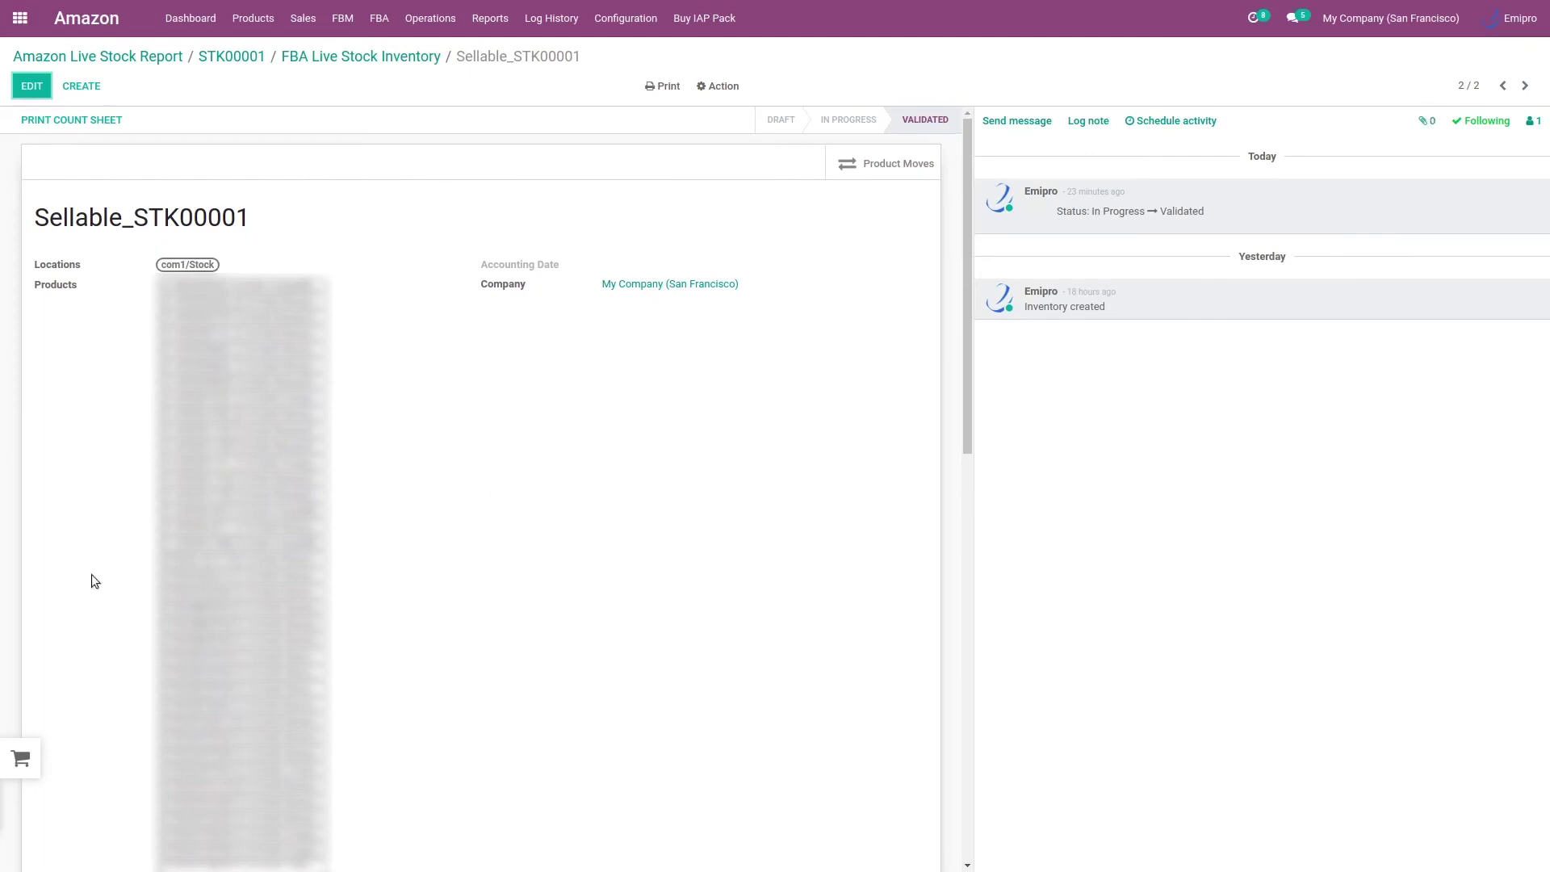
left_click(889, 171)
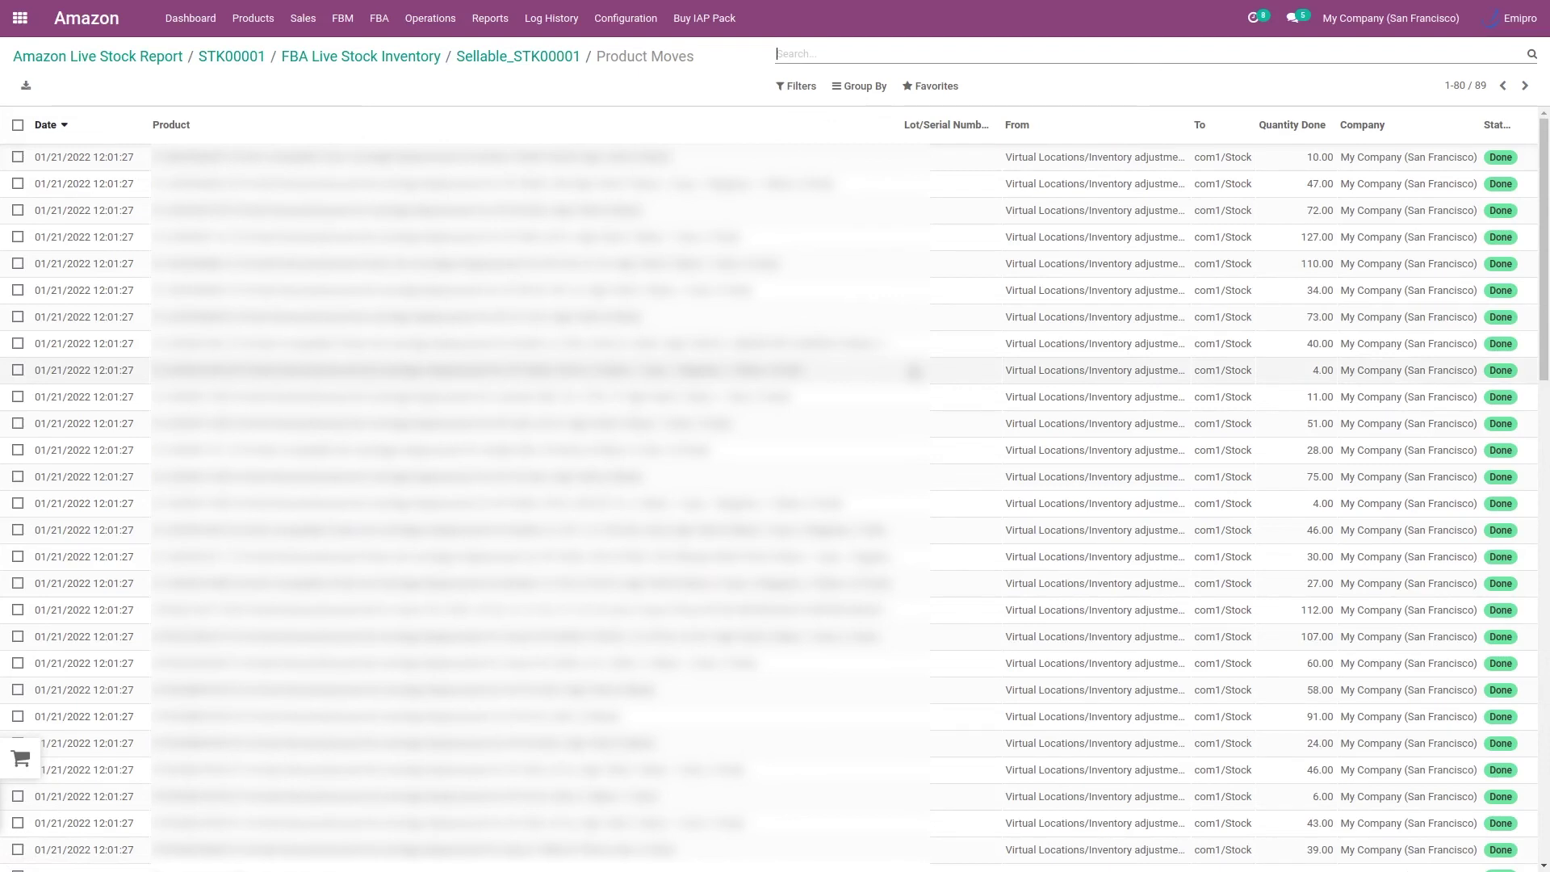
left_click(521, 60)
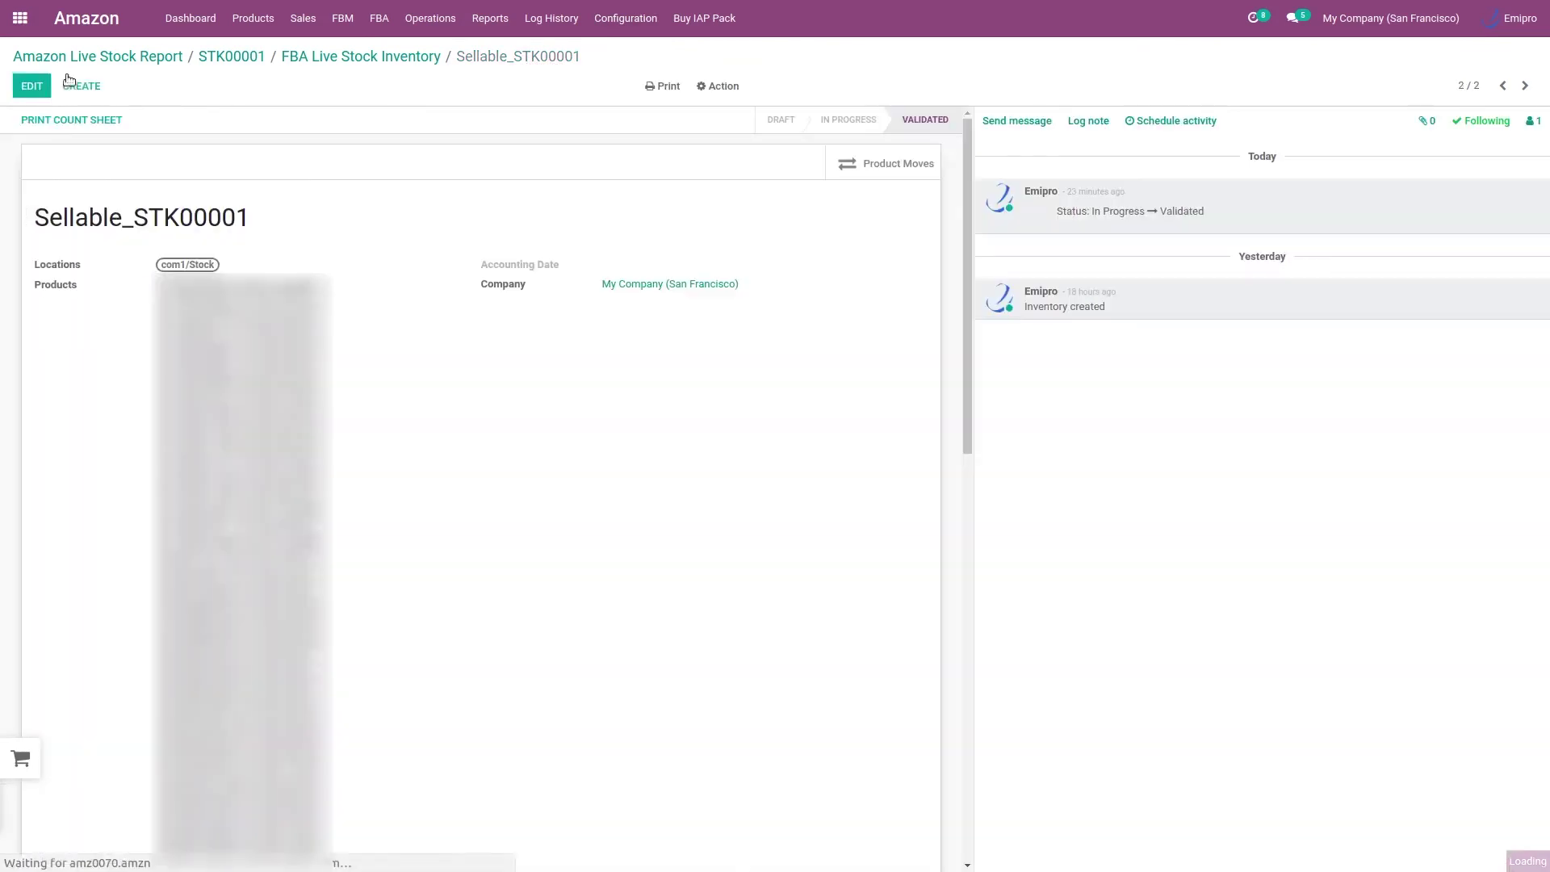
Step: Print the Sellable_STK00001 count sheet and scroll through its on-hand and counted quantities
left_click(62, 121)
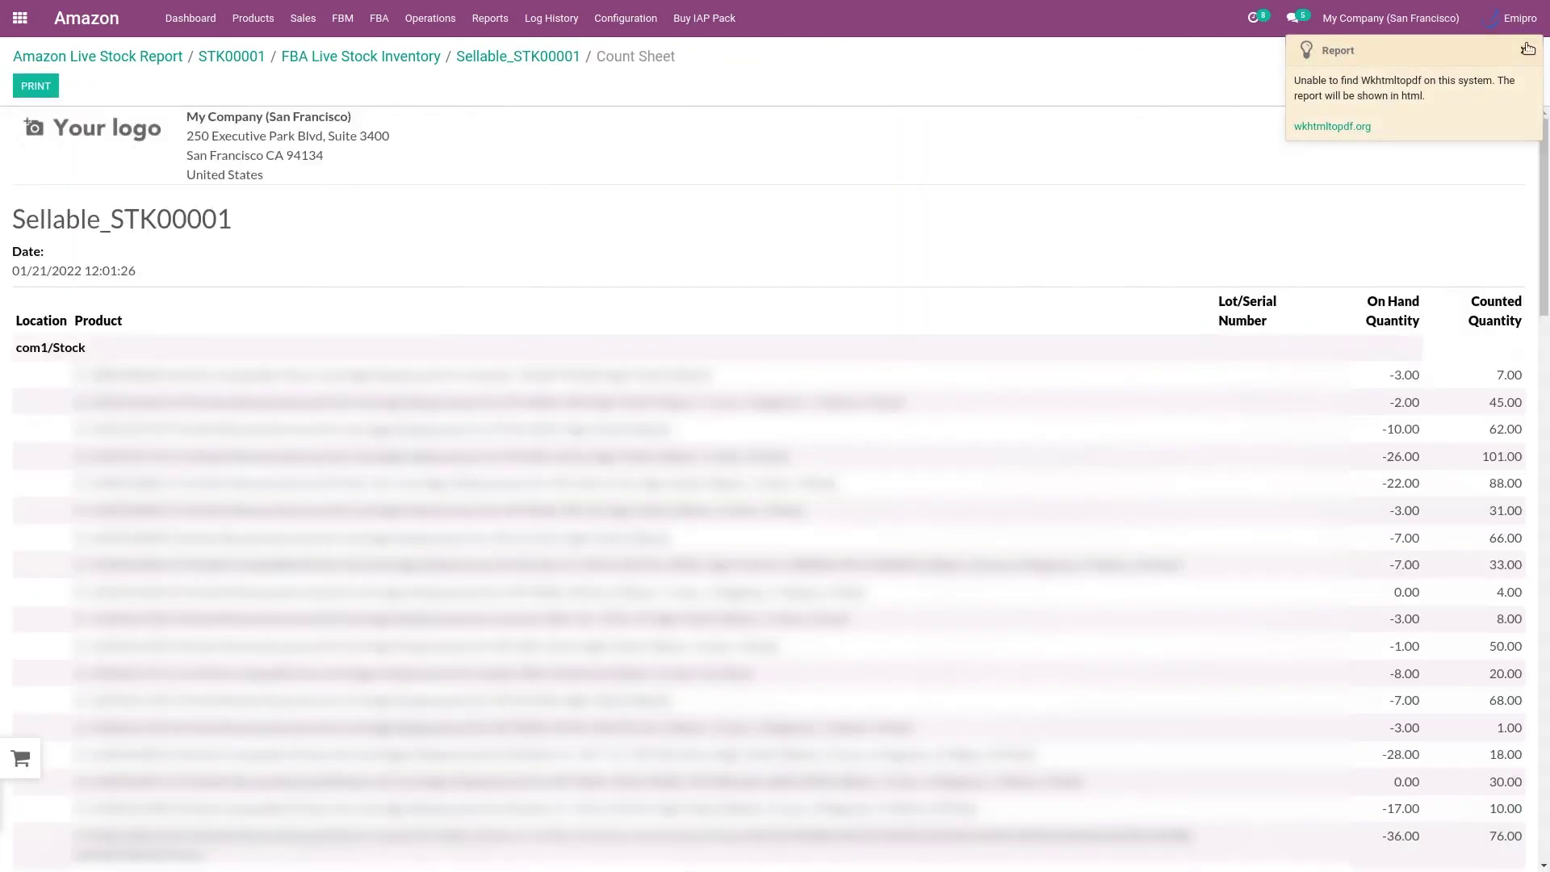
scroll(1498, 508, "down", 3)
scroll(1502, 517, "down", 10)
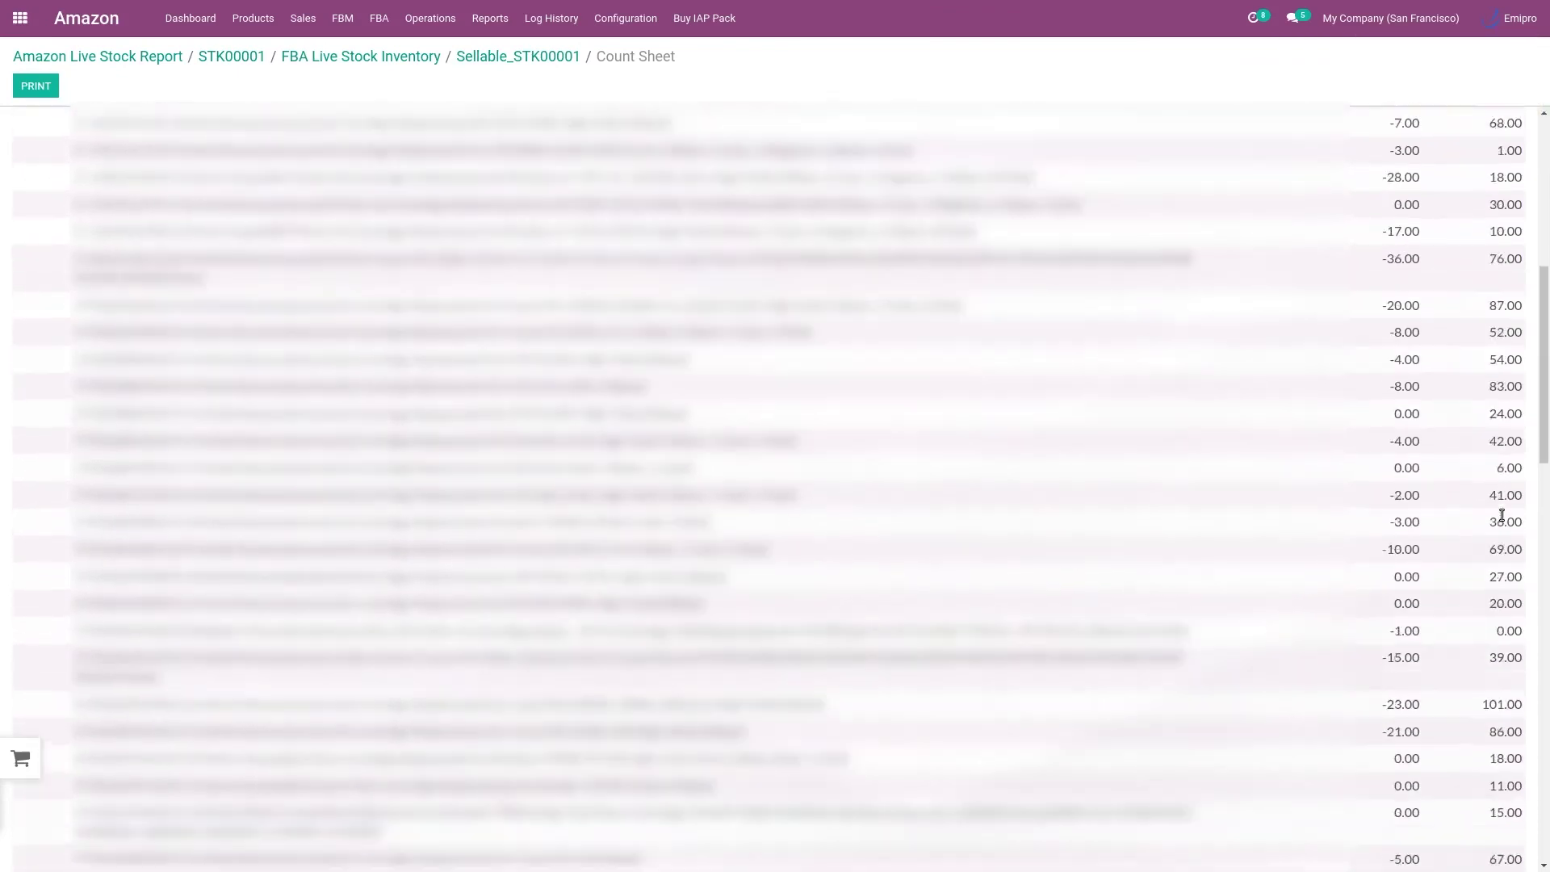
scroll(1502, 521, "down", 3)
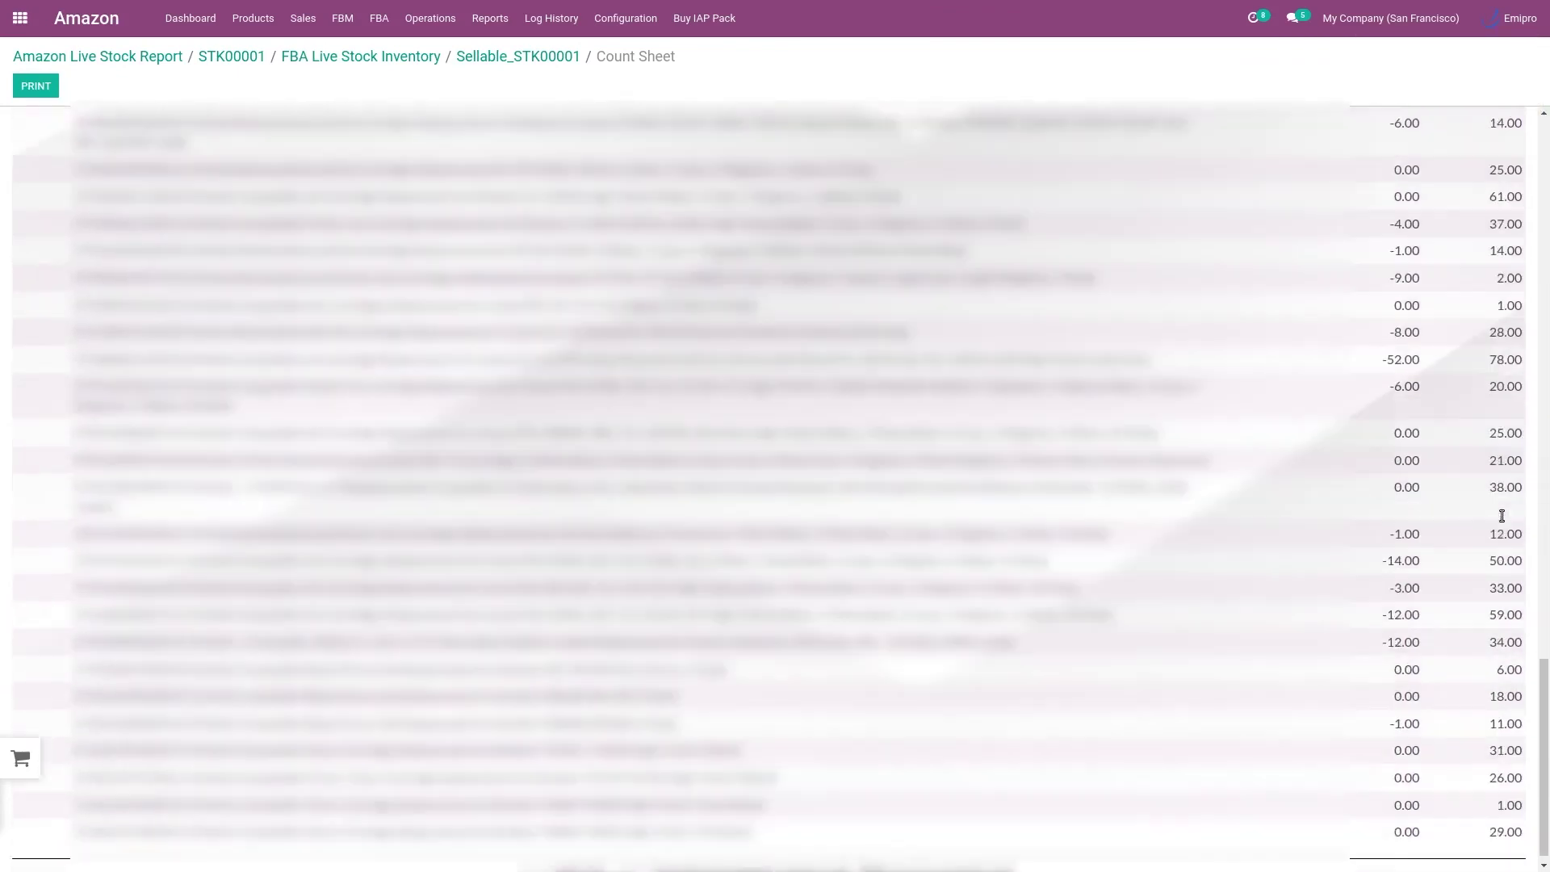
scroll(1502, 517, "up", 7)
scroll(1501, 516, "up", 4)
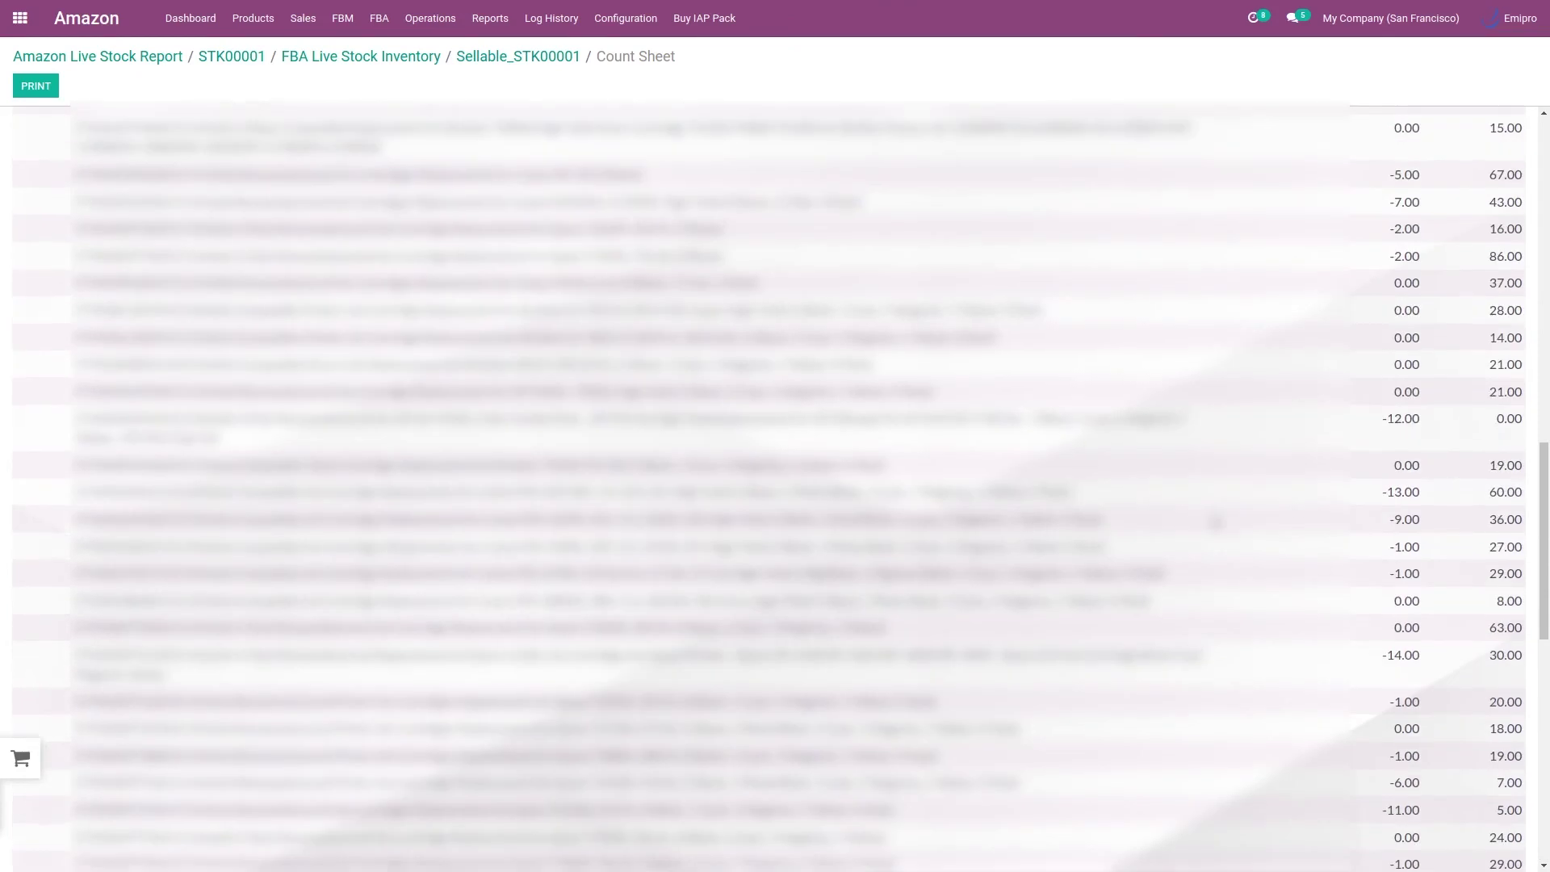
Step: Go back through the breadcrumbs to the STK00001 live stock report
left_click(395, 58)
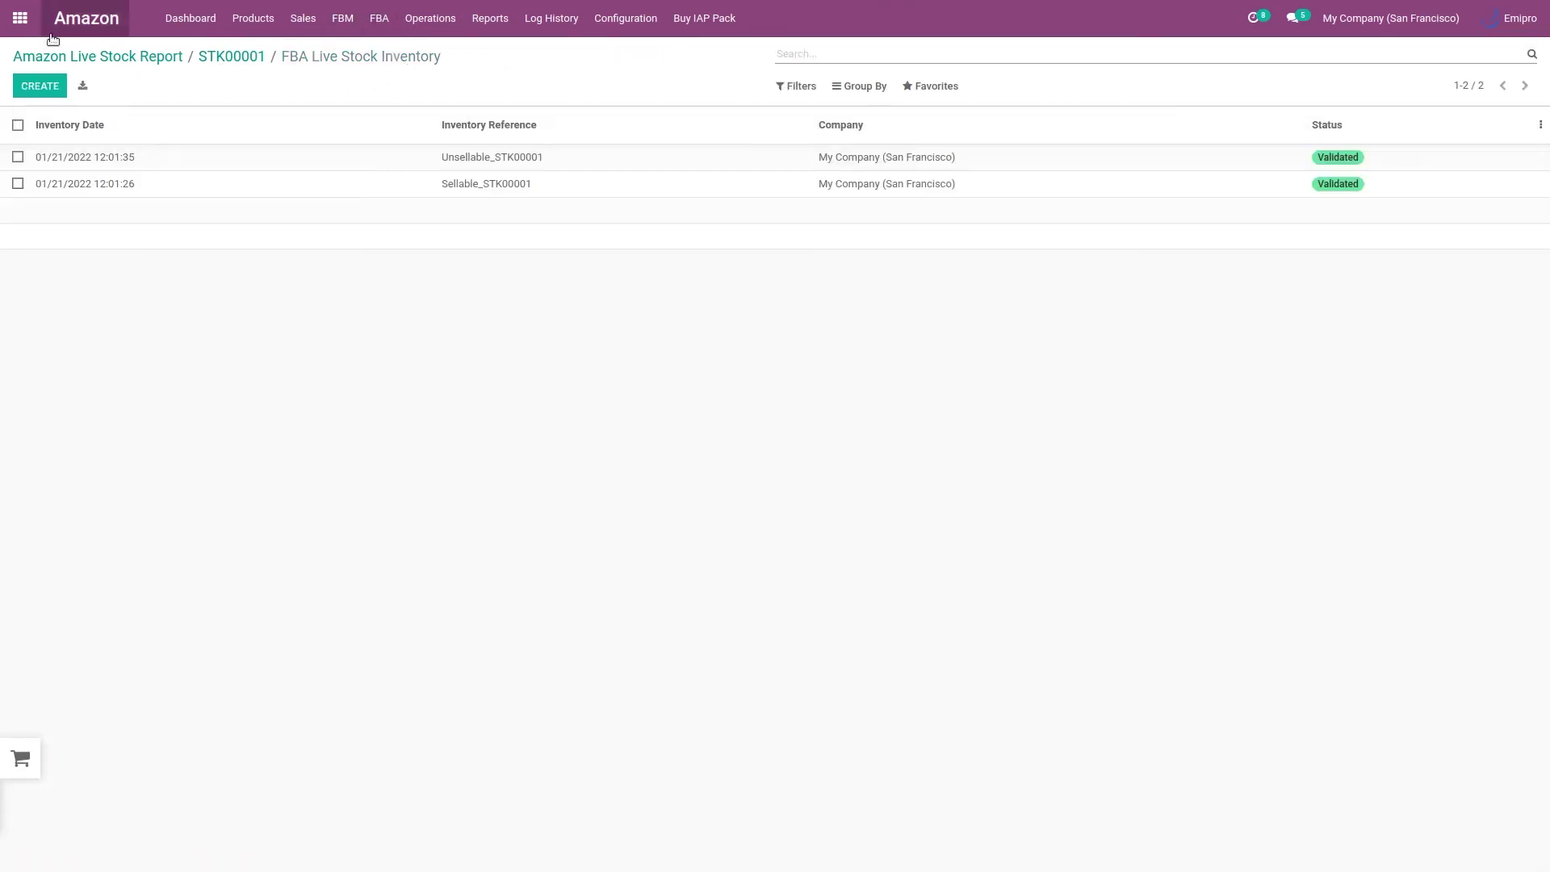
left_click(230, 55)
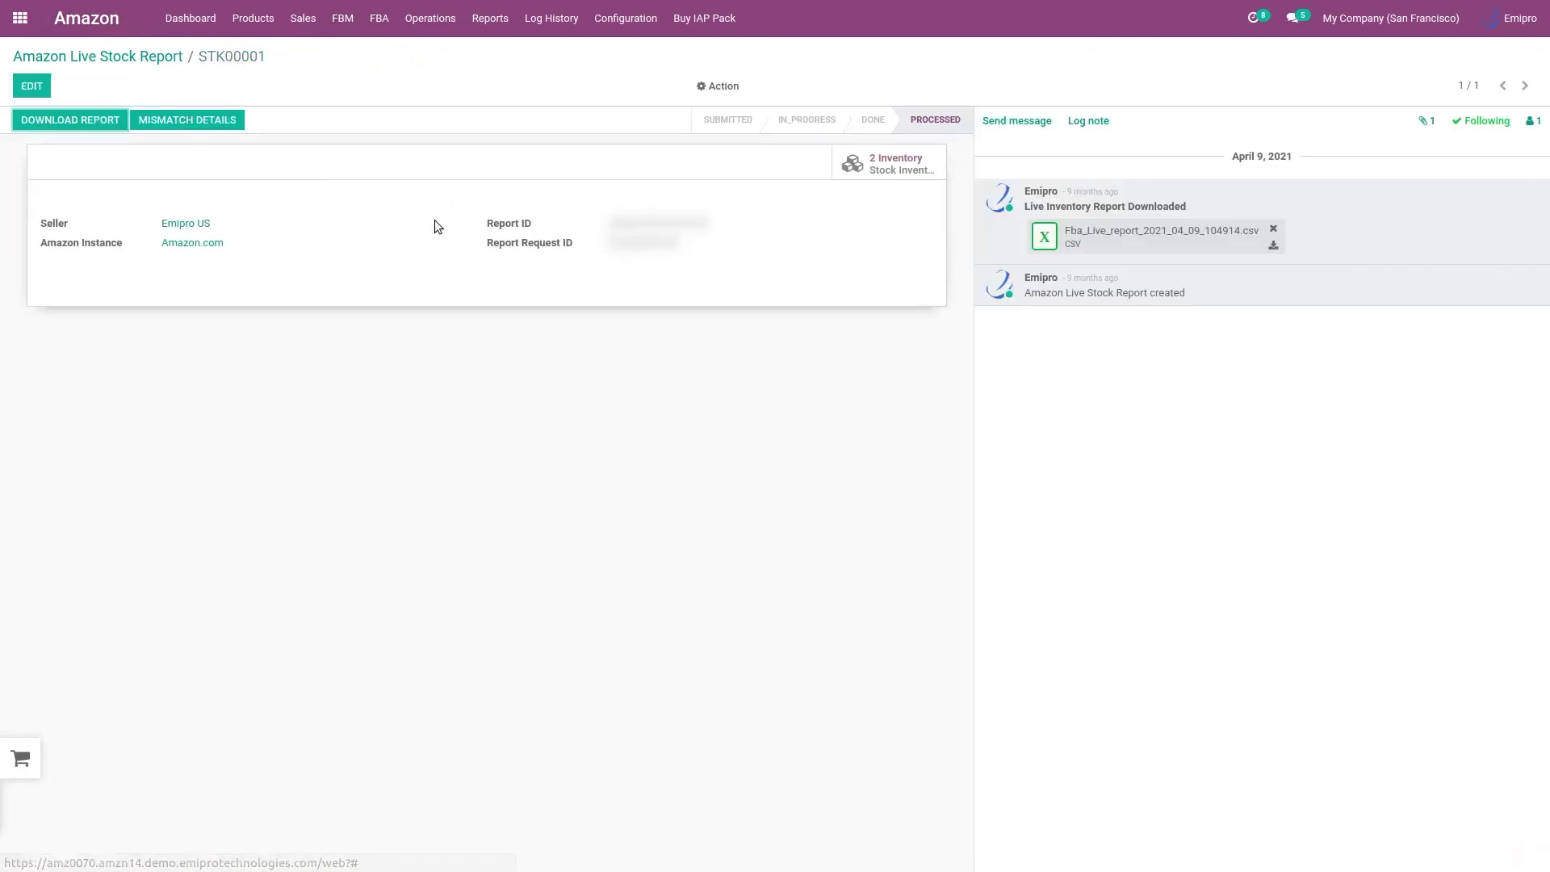
Step: Inspect mismatch log LOG00012 from STK00001's mismatch details, then return to the Amazon Live Stock Report list
left_click(195, 121)
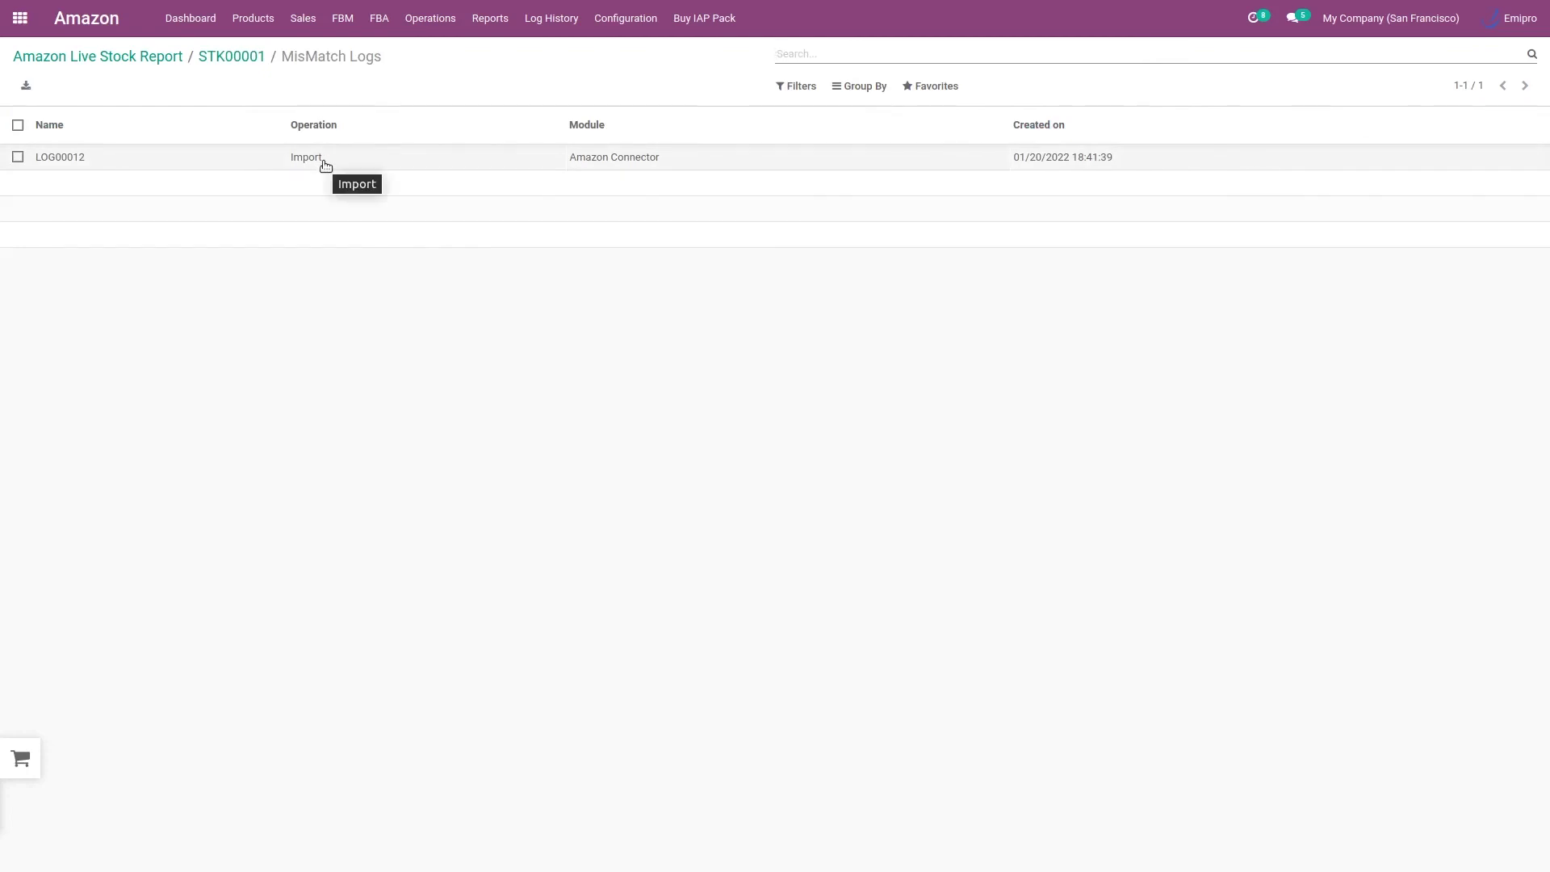
left_click(326, 166)
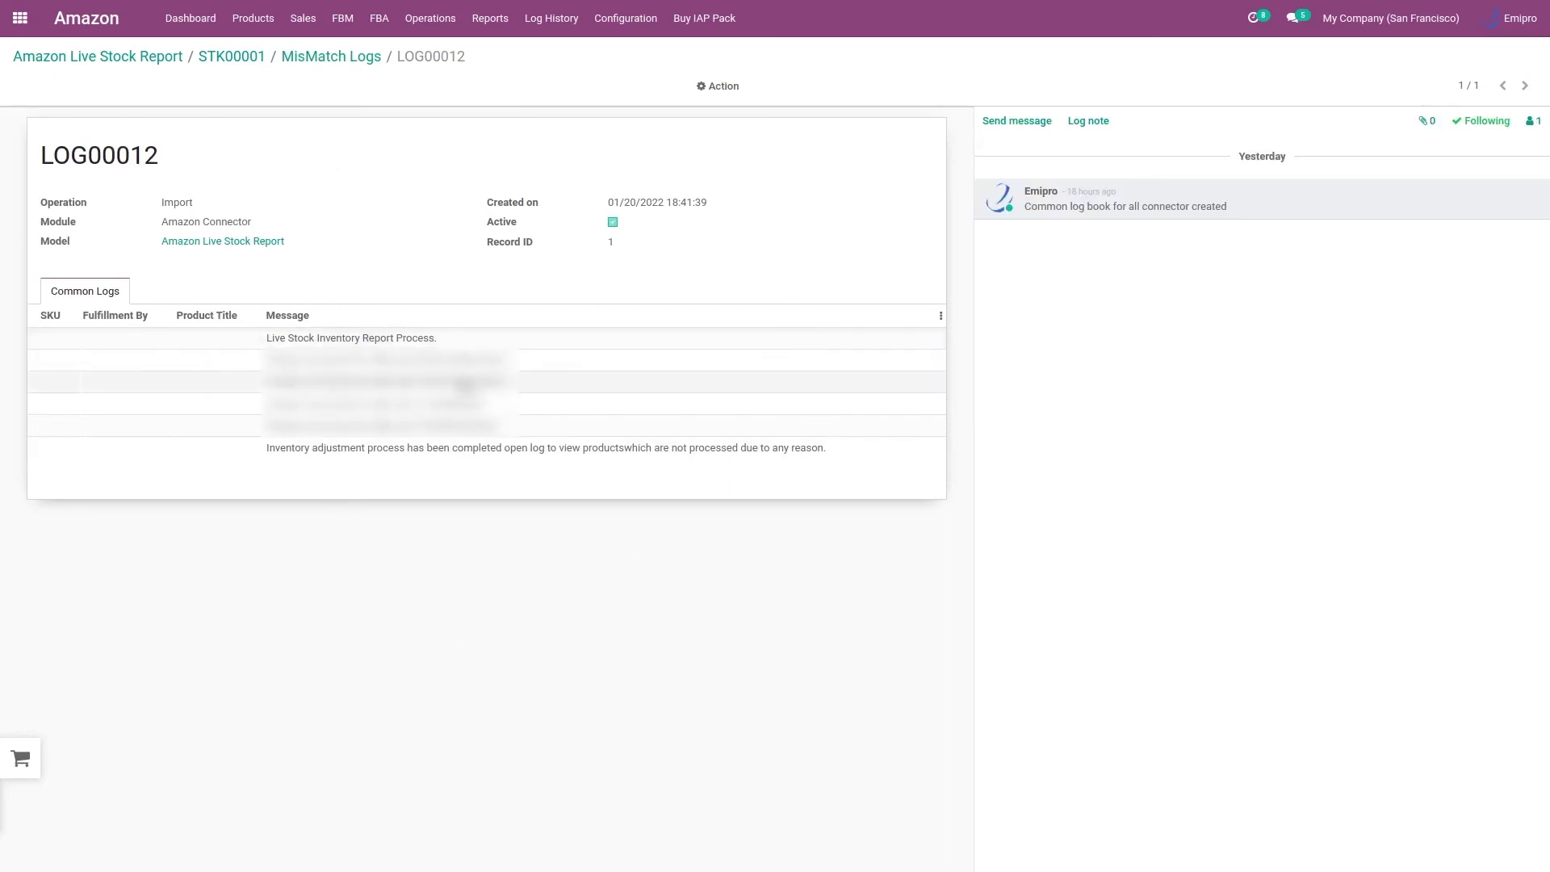
left_click(231, 58)
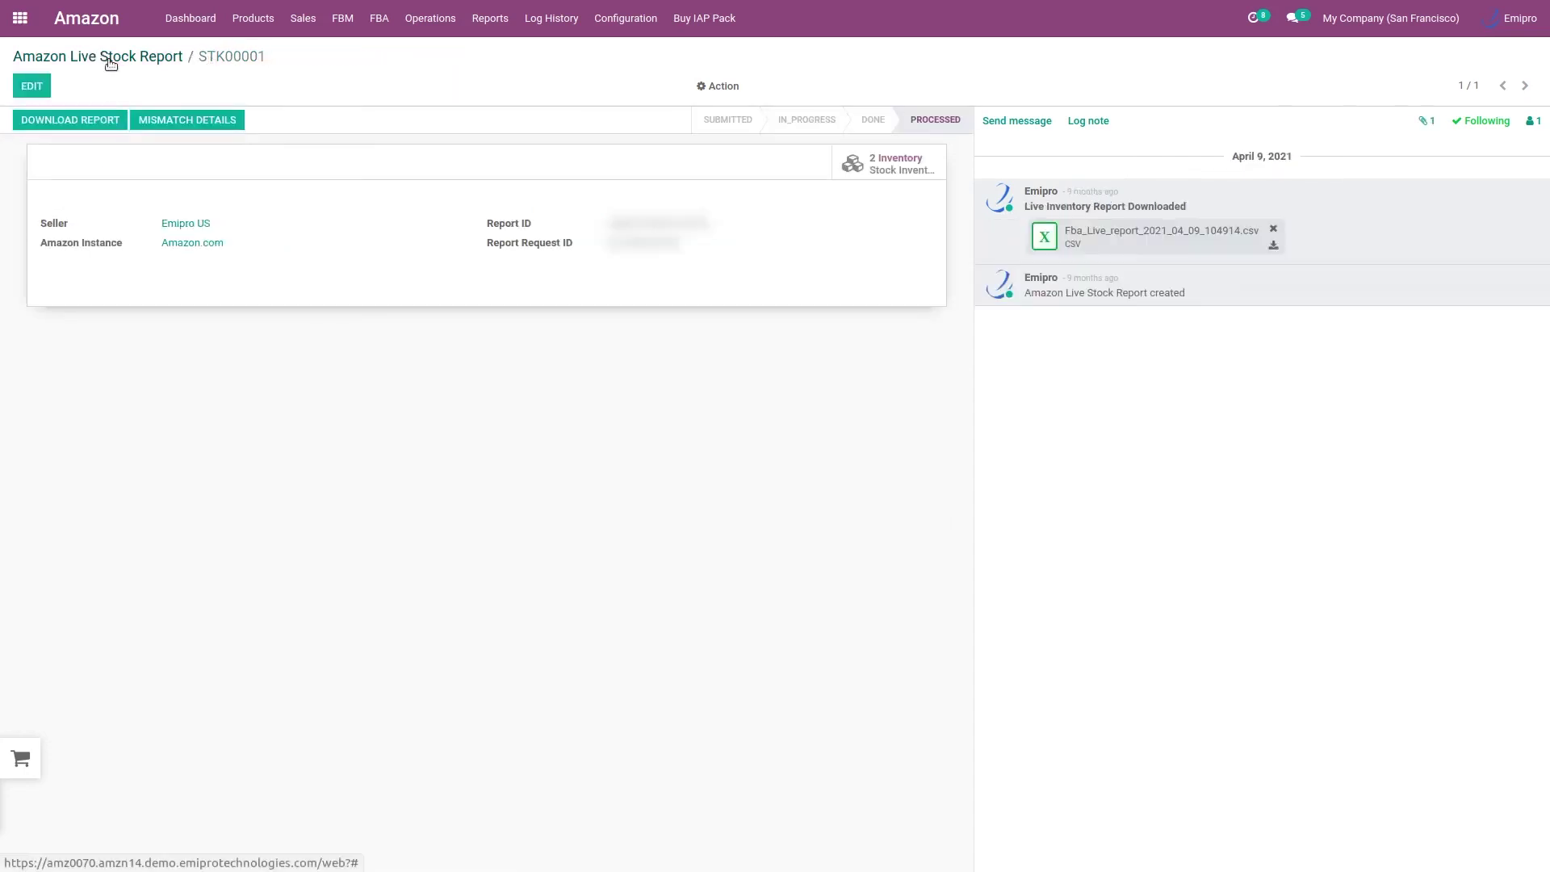
left_click(104, 58)
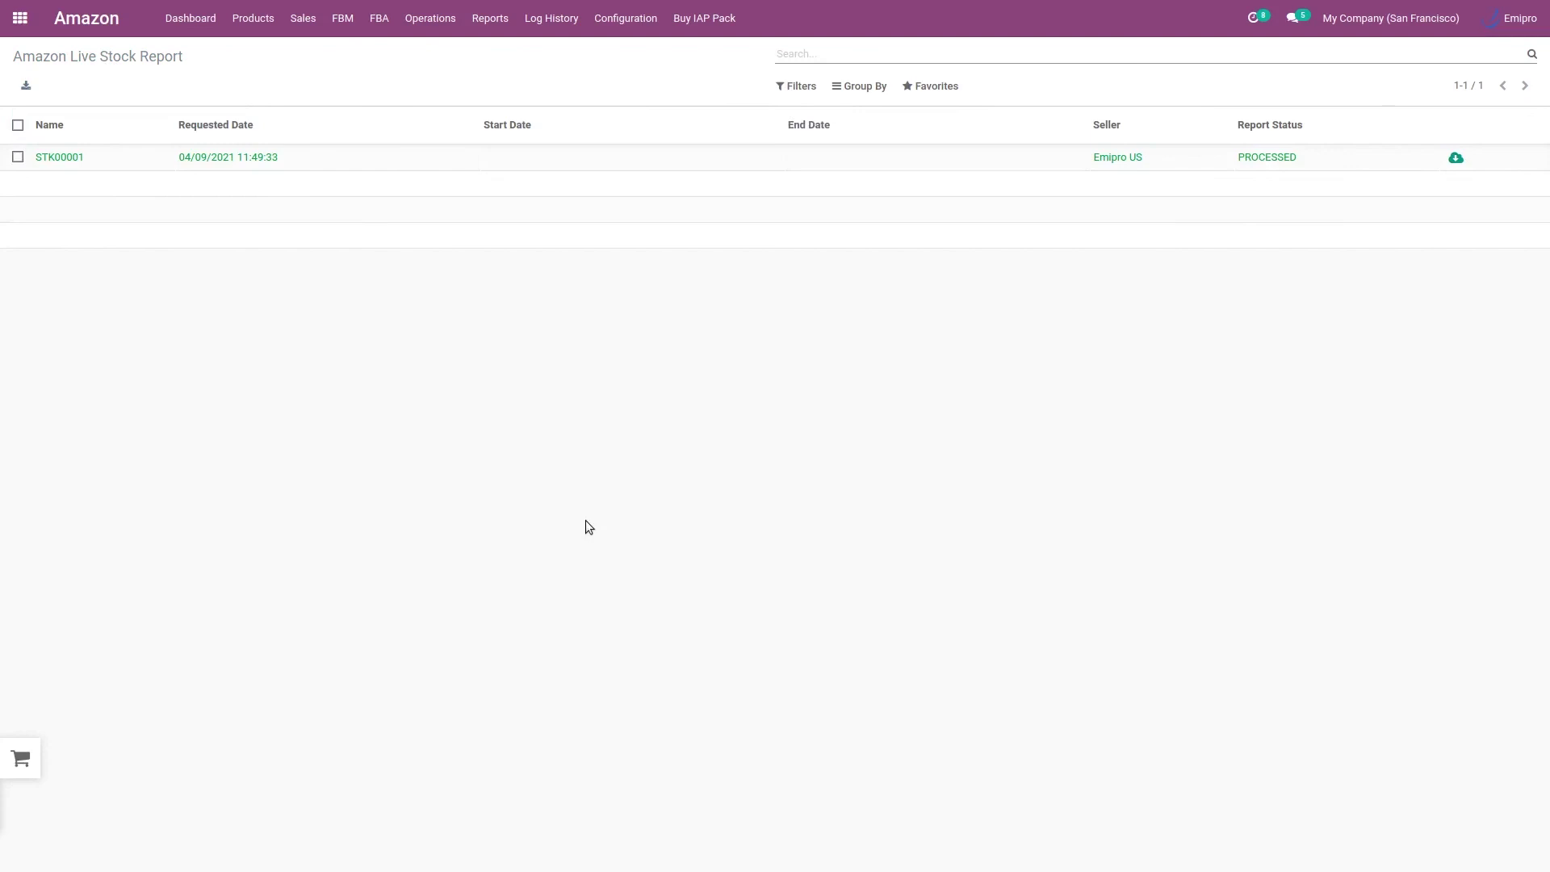